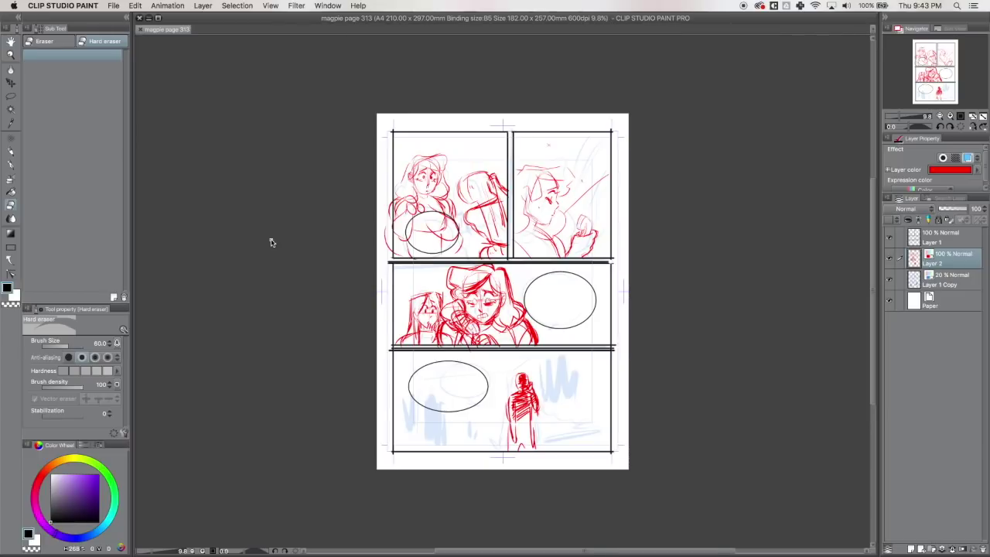
Lower the opacity of the red sketch layer (Layer 2) to 33%.
{"action": "left_click", "coordinate": [945, 210]}
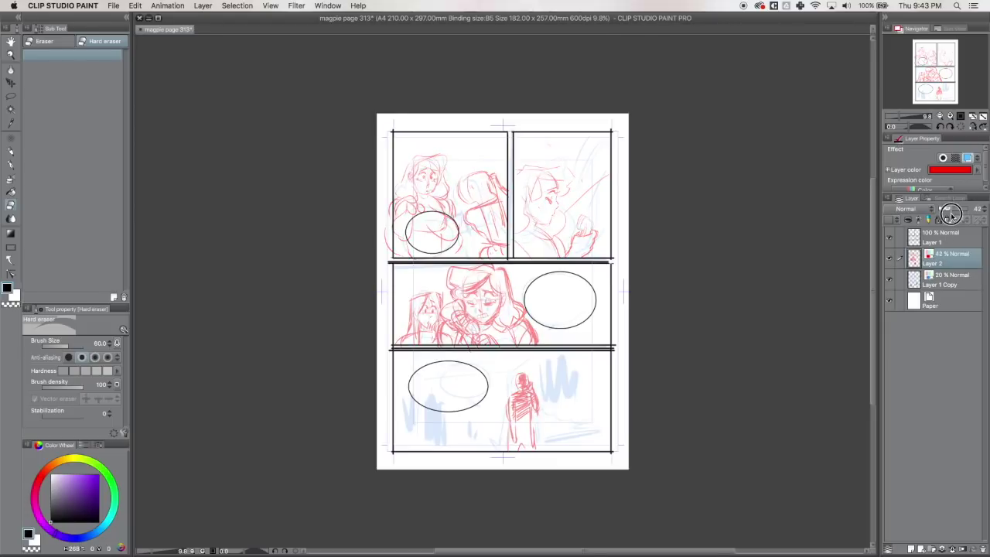
Lasso the three speech bubbles on Layer 1 and cut and paste them onto their own layer above the red sketch.
{"action": "left_click", "coordinate": [941, 237]}
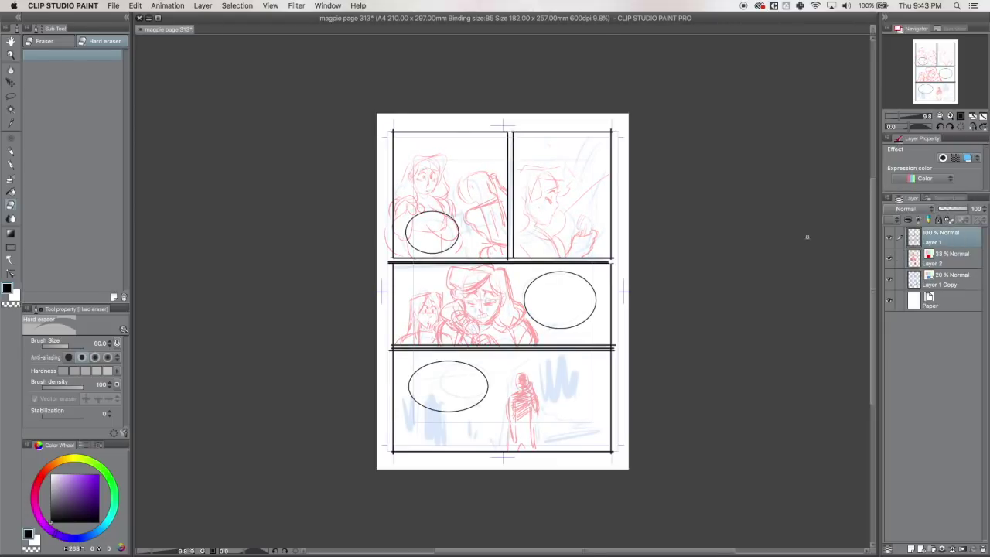
{"action": "key", "text": "m"}
{"action": "mouse_move", "coordinate": [400, 237]}
{"action": "left_mouse_down"}
{"action": "mouse_move", "coordinate": [471, 224]}
{"action": "mouse_move", "coordinate": [404, 226]}
{"action": "left_mouse_up"}
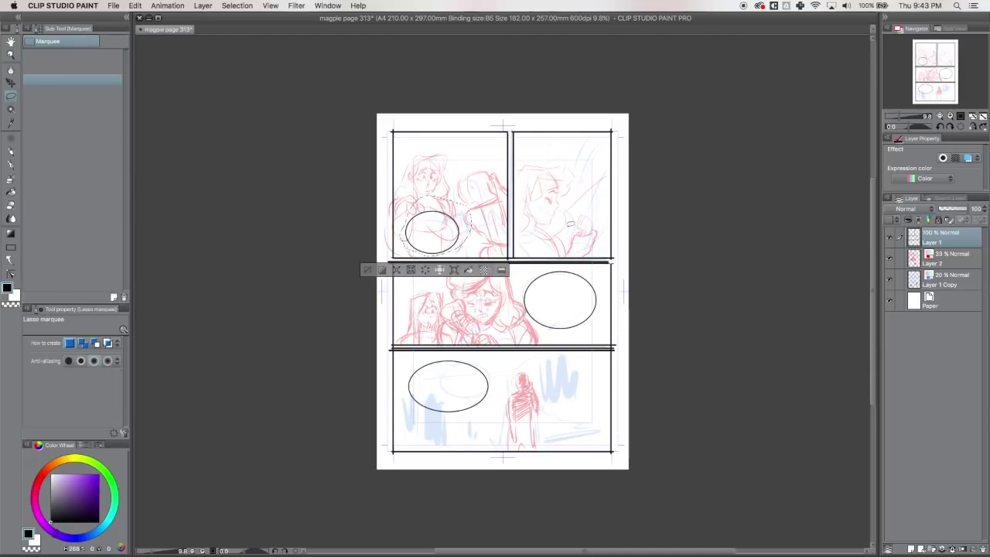
{"action": "mouse_move", "coordinate": [521, 281]}
{"action": "left_mouse_down"}
{"action": "mouse_move", "coordinate": [604, 293]}
{"action": "mouse_move", "coordinate": [523, 280]}
{"action": "left_mouse_up"}
{"action": "mouse_move", "coordinate": [404, 366]}
{"action": "left_mouse_down"}
{"action": "mouse_move", "coordinate": [495, 354]}
{"action": "mouse_move", "coordinate": [409, 359]}
{"action": "left_mouse_up"}
{"action": "key", "text": "super+x"}
{"action": "left_click", "coordinate": [932, 263]}
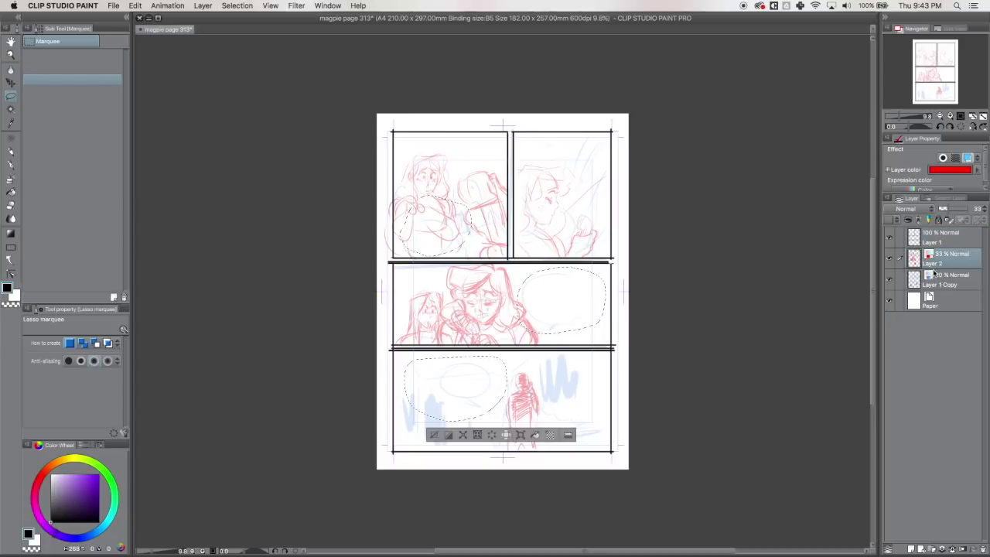
{"action": "key", "text": "super+v"}
{"action": "key", "text": "ctrl+d"}
Apply a blue layer color to the speech-bubble layer and place it beneath the red sketch layer.
{"action": "left_click", "coordinate": [967, 158]}
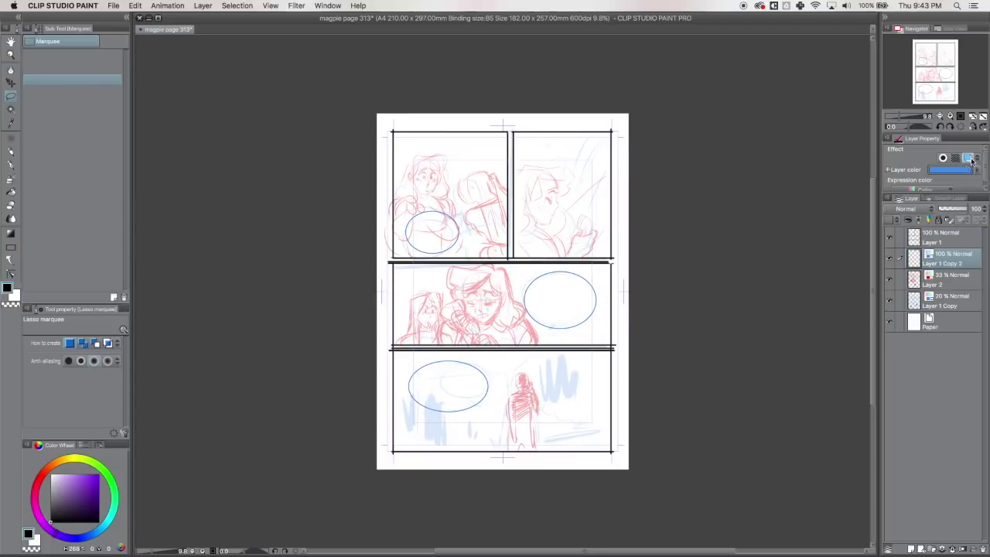
{"action": "left_click_drag", "start_coordinate": [949, 260], "coordinate": [944, 289]}
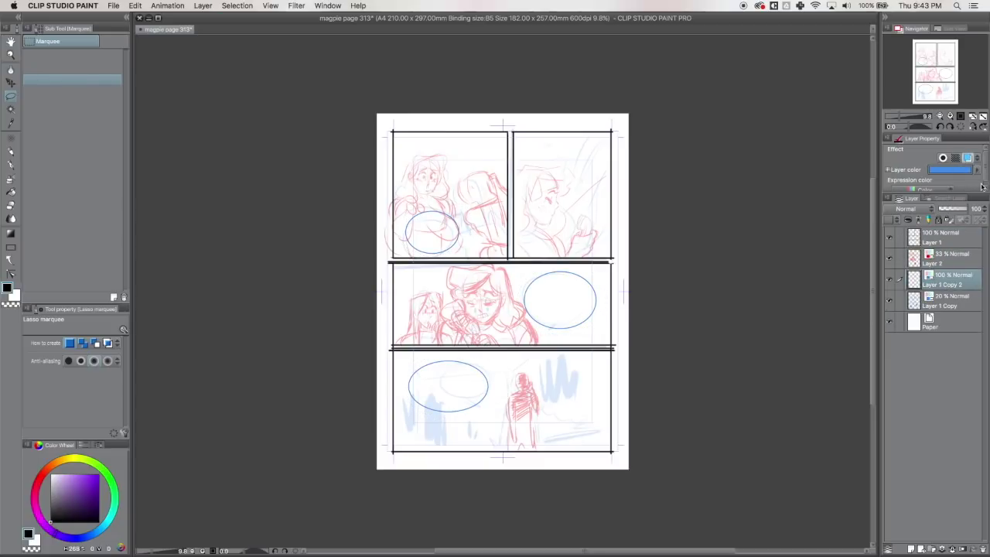
Set Layer 2's opacity to 32% and erase the standing figure in the bottom panel with a size 400 hard eraser.
{"action": "left_click", "coordinate": [945, 259]}
{"action": "left_click_drag", "start_coordinate": [945, 209], "coordinate": [941, 208]}
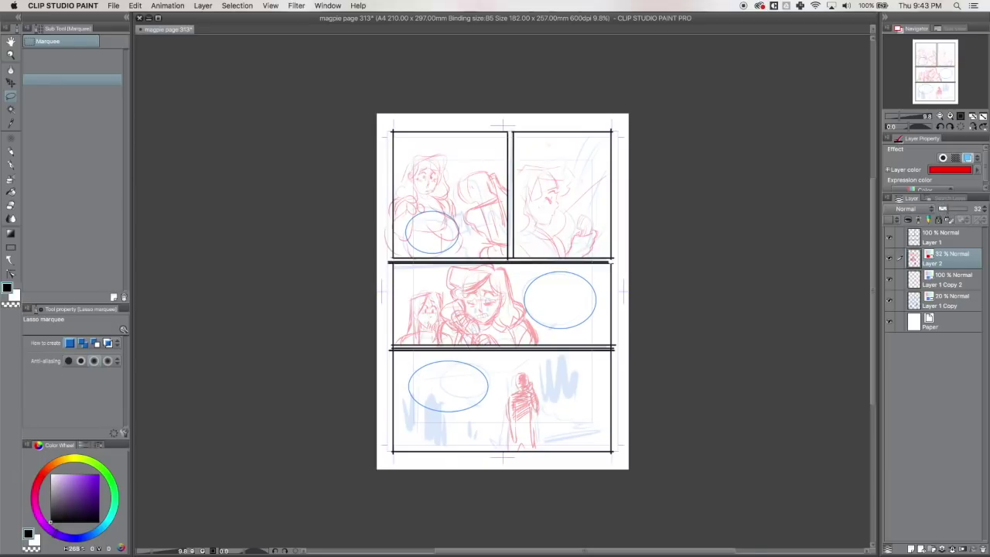
{"action": "key", "text": "e"}
{"action": "key", "text": "]"}
{"action": "key", "text": "]"}
{"action": "key", "text": "]"}
{"action": "key", "text": "]"}
{"action": "mouse_move", "coordinate": [527, 377]}
{"action": "left_mouse_down"}
{"action": "mouse_move", "coordinate": [538, 378]}
{"action": "mouse_move", "coordinate": [499, 411]}
{"action": "left_mouse_up"}
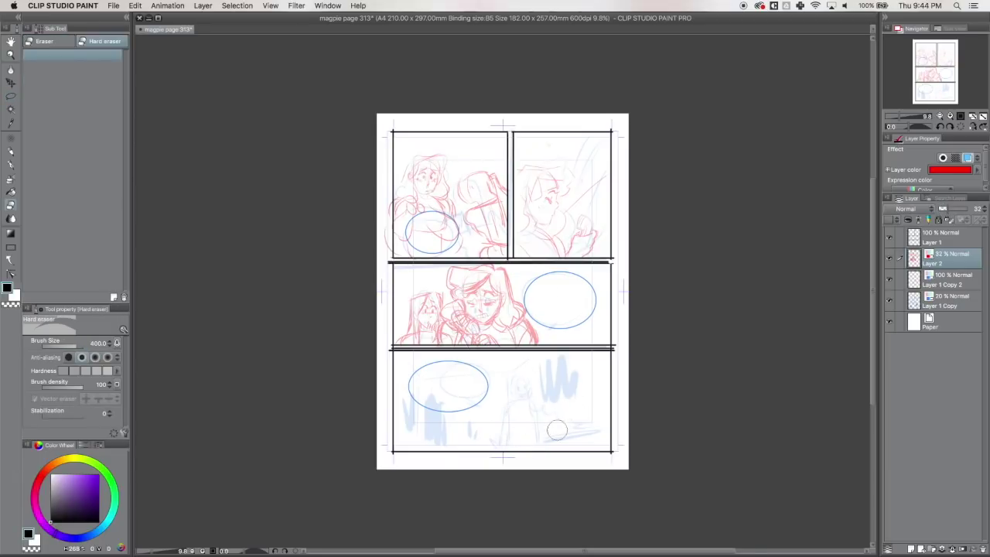
Sketch a close-up face in the bottom panel with the G-pen: head outline, center line, eye line and two eyes.
{"action": "key", "text": "p"}
{"action": "left_click_drag", "start_coordinate": [497, 358], "coordinate": [486, 446]}
{"action": "mouse_move", "coordinate": [581, 353]}
{"action": "left_mouse_down"}
{"action": "mouse_move", "coordinate": [568, 453]}
{"action": "mouse_move", "coordinate": [582, 399]}
{"action": "left_mouse_up"}
{"action": "left_click_drag", "start_coordinate": [546, 354], "coordinate": [531, 457]}
{"action": "left_click_drag", "start_coordinate": [495, 402], "coordinate": [577, 417]}
{"action": "left_click_drag", "start_coordinate": [486, 405], "coordinate": [579, 416]}
{"action": "left_click_drag", "start_coordinate": [495, 360], "coordinate": [480, 458]}
{"action": "left_click_drag", "start_coordinate": [484, 376], "coordinate": [463, 435]}
{"action": "left_click_drag", "start_coordinate": [593, 371], "coordinate": [564, 453]}
{"action": "left_click_drag", "start_coordinate": [589, 352], "coordinate": [568, 446]}
{"action": "mouse_move", "coordinate": [501, 408]}
{"action": "left_mouse_down"}
{"action": "mouse_move", "coordinate": [557, 396]}
{"action": "mouse_move", "coordinate": [577, 422]}
{"action": "left_mouse_up"}
{"action": "left_click_drag", "start_coordinate": [547, 421], "coordinate": [553, 433]}
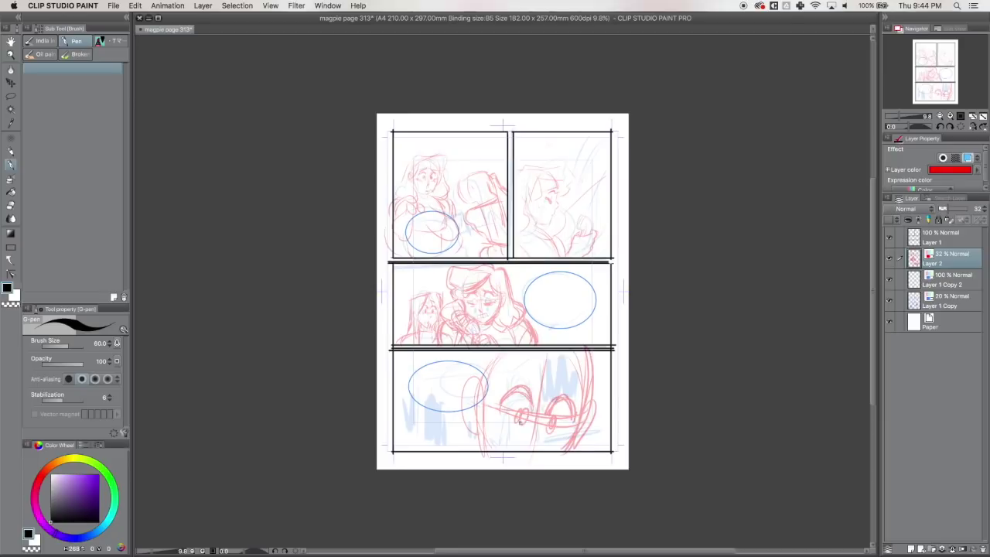
Erase the first pair of eyes on the close-up face and rough in new upper lids and an eye line.
{"action": "key", "text": "e"}
{"action": "mouse_move", "coordinate": [521, 424]}
{"action": "left_mouse_down"}
{"action": "mouse_move", "coordinate": [505, 403]}
{"action": "mouse_move", "coordinate": [571, 404]}
{"action": "left_mouse_up"}
{"action": "key", "text": "p"}
{"action": "mouse_move", "coordinate": [502, 399]}
{"action": "left_mouse_down"}
{"action": "mouse_move", "coordinate": [555, 404]}
{"action": "mouse_move", "coordinate": [577, 420]}
{"action": "left_mouse_up"}
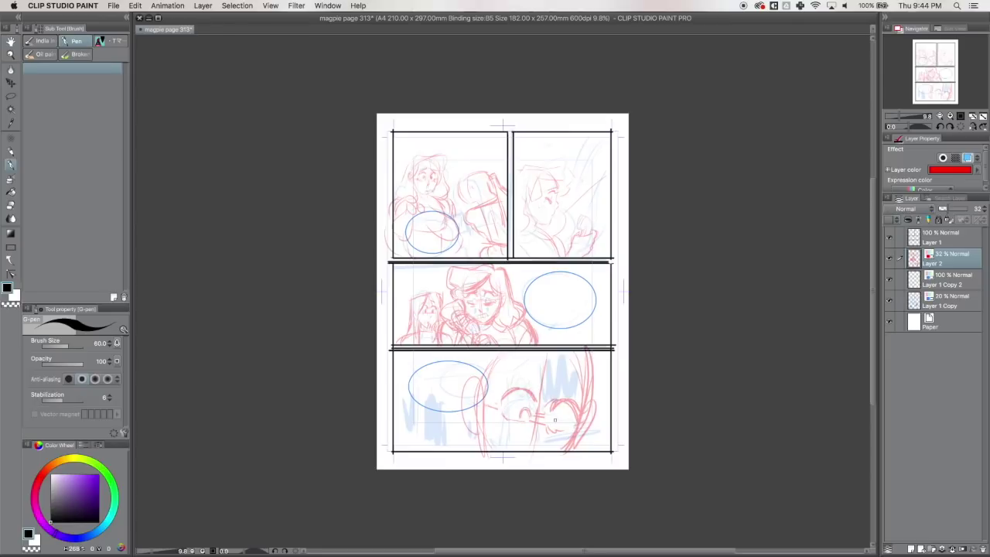
Erase the rough lids and redraw the guide lines and both round eyes on the close-up face, undoing unwanted strokes.
{"action": "key", "text": "e"}
{"action": "mouse_move", "coordinate": [529, 416]}
{"action": "left_mouse_down"}
{"action": "mouse_move", "coordinate": [512, 391]}
{"action": "mouse_move", "coordinate": [574, 397]}
{"action": "left_mouse_up"}
{"action": "key", "text": "p"}
{"action": "left_click_drag", "start_coordinate": [485, 405], "coordinate": [575, 419]}
{"action": "left_click_drag", "start_coordinate": [546, 391], "coordinate": [535, 461]}
{"action": "left_click_drag", "start_coordinate": [550, 421], "coordinate": [569, 413]}
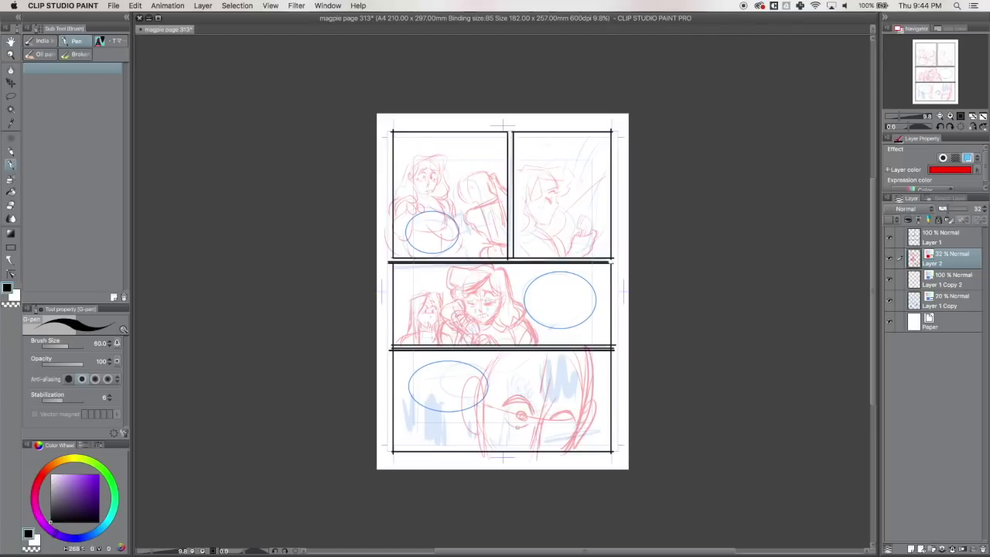
{"action": "key", "text": "super+z"}
{"action": "key", "text": "super+z"}
{"action": "mouse_move", "coordinate": [523, 411]}
{"action": "left_mouse_down"}
{"action": "mouse_move", "coordinate": [529, 405]}
{"action": "mouse_move", "coordinate": [576, 447]}
{"action": "left_mouse_up"}
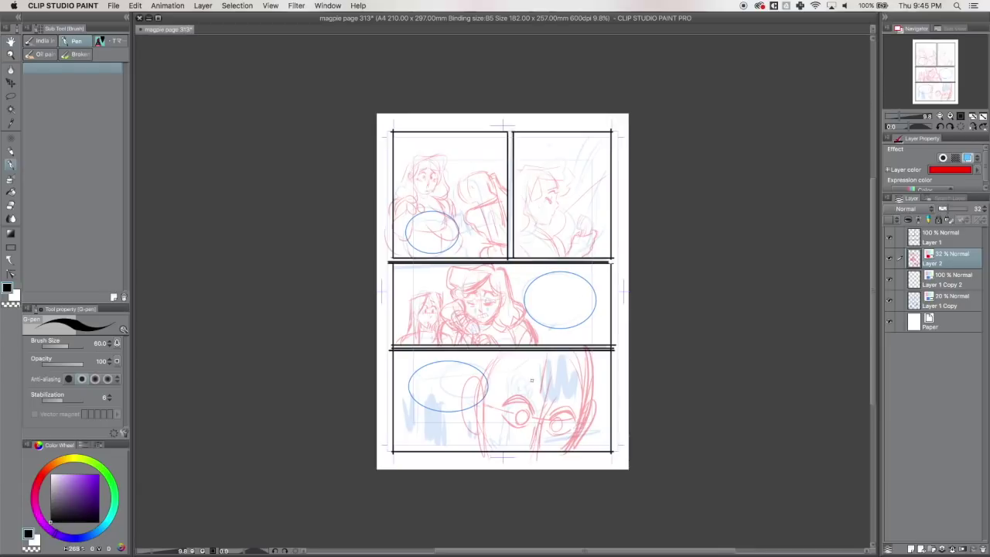
Erase the upper center line and rework the brows and eye area of the close-up face.
{"action": "key", "text": "e"}
{"action": "mouse_move", "coordinate": [546, 385]}
{"action": "left_mouse_down"}
{"action": "mouse_move", "coordinate": [515, 385]}
{"action": "mouse_move", "coordinate": [550, 397]}
{"action": "left_mouse_up"}
{"action": "key", "text": "p"}
{"action": "mouse_move", "coordinate": [504, 390]}
{"action": "left_mouse_down"}
{"action": "mouse_move", "coordinate": [580, 403]}
{"action": "mouse_move", "coordinate": [512, 422]}
{"action": "mouse_move", "coordinate": [562, 425]}
{"action": "mouse_move", "coordinate": [526, 423]}
{"action": "mouse_move", "coordinate": [564, 437]}
{"action": "left_mouse_up"}
{"action": "key", "text": "e"}
{"action": "key", "text": "b"}
{"action": "key", "text": "e"}
{"action": "key", "text": "p"}
{"action": "key", "text": "e"}
{"action": "key", "text": "p"}
Erase and redraw the irises and the area between the brows on the close-up face.
{"action": "key", "text": "e"}
{"action": "left_click_drag", "start_coordinate": [524, 409], "coordinate": [517, 422]}
{"action": "mouse_move", "coordinate": [558, 417]}
{"action": "left_mouse_down"}
{"action": "mouse_move", "coordinate": [554, 432]}
{"action": "mouse_move", "coordinate": [524, 421]}
{"action": "mouse_move", "coordinate": [574, 436]}
{"action": "mouse_move", "coordinate": [566, 451]}
{"action": "left_mouse_up"}
{"action": "key", "text": "p"}
{"action": "key", "text": "e"}
{"action": "key", "text": "p"}
{"action": "left_click_drag", "start_coordinate": [560, 385], "coordinate": [546, 401]}
{"action": "key", "text": "e"}
{"action": "key", "text": "p"}
Strengthen the left contour of the close-up face and redraw heavier eyebrows and upper lids.
{"action": "left_click_drag", "start_coordinate": [474, 397], "coordinate": [481, 458]}
{"action": "key", "text": "e"}
{"action": "key", "text": "p"}
{"action": "left_click_drag", "start_coordinate": [516, 386], "coordinate": [587, 405]}
{"action": "key", "text": "e"}
{"action": "key", "text": "p"}
{"action": "mouse_move", "coordinate": [509, 387]}
{"action": "left_mouse_down"}
{"action": "mouse_move", "coordinate": [543, 391]}
{"action": "mouse_move", "coordinate": [526, 416]}
{"action": "mouse_move", "coordinate": [564, 426]}
{"action": "mouse_move", "coordinate": [524, 428]}
{"action": "mouse_move", "coordinate": [537, 397]}
{"action": "left_mouse_up"}
{"action": "key", "text": "e"}
{"action": "key", "text": "p"}
{"action": "left_click_drag", "start_coordinate": [517, 402], "coordinate": [539, 407]}
Sketch jagged hair strands along the right side of the close-up face and over the forehead.
{"action": "left_click_drag", "start_coordinate": [595, 351], "coordinate": [591, 449]}
{"action": "key", "text": "e"}
{"action": "left_click_drag", "start_coordinate": [608, 362], "coordinate": [593, 444]}
{"action": "key", "text": "p"}
{"action": "left_click_drag", "start_coordinate": [545, 352], "coordinate": [574, 419]}
{"action": "left_click_drag", "start_coordinate": [598, 376], "coordinate": [615, 445]}
{"action": "left_click_drag", "start_coordinate": [601, 352], "coordinate": [623, 392]}
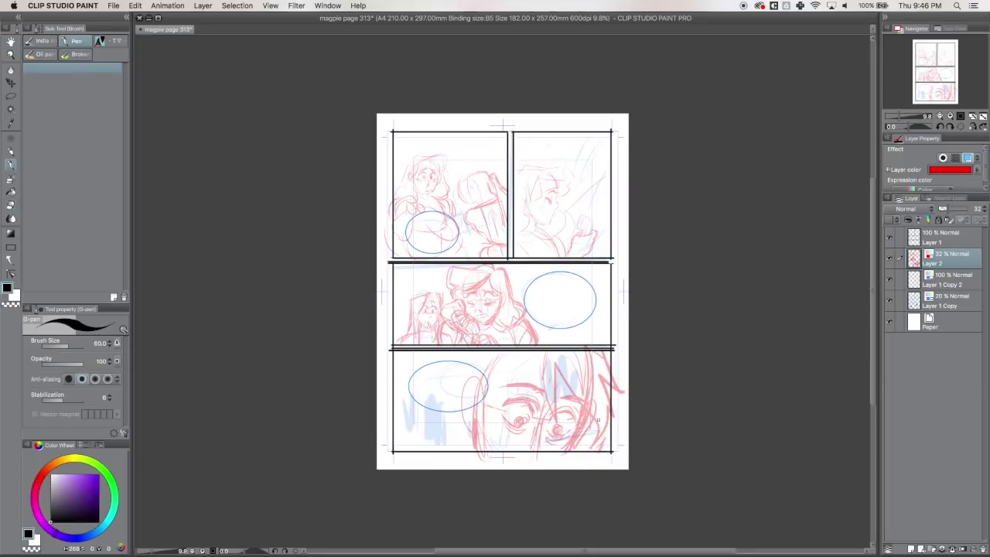
Erase the jagged hair strands and clean up the right eye and cheek of the close-up face.
{"action": "key", "text": "e"}
{"action": "left_click_drag", "start_coordinate": [617, 358], "coordinate": [611, 418]}
{"action": "mouse_move", "coordinate": [571, 368]}
{"action": "left_mouse_down"}
{"action": "mouse_move", "coordinate": [559, 395]}
{"action": "mouse_move", "coordinate": [575, 455]}
{"action": "left_mouse_up"}
{"action": "key", "text": "p"}
{"action": "key", "text": "e"}
{"action": "mouse_move", "coordinate": [557, 405]}
{"action": "left_mouse_down"}
{"action": "mouse_move", "coordinate": [552, 414]}
{"action": "mouse_move", "coordinate": [515, 385]}
{"action": "mouse_move", "coordinate": [545, 416]}
{"action": "mouse_move", "coordinate": [540, 442]}
{"action": "left_mouse_up"}
{"action": "key", "text": "p"}
{"action": "left_click_drag", "start_coordinate": [577, 438], "coordinate": [567, 455]}
Sketch the ear and hair on the left of the close-up face and a wavy fringe across the forehead.
{"action": "mouse_move", "coordinate": [475, 377]}
{"action": "left_mouse_down"}
{"action": "mouse_move", "coordinate": [480, 418]}
{"action": "mouse_move", "coordinate": [469, 429]}
{"action": "left_mouse_up"}
{"action": "left_click_drag", "start_coordinate": [452, 387], "coordinate": [472, 429]}
{"action": "mouse_move", "coordinate": [475, 354]}
{"action": "left_mouse_down"}
{"action": "mouse_move", "coordinate": [467, 424]}
{"action": "mouse_move", "coordinate": [476, 459]}
{"action": "left_mouse_up"}
{"action": "mouse_move", "coordinate": [538, 361]}
{"action": "left_mouse_down"}
{"action": "mouse_move", "coordinate": [576, 386]}
{"action": "mouse_move", "coordinate": [612, 382]}
{"action": "left_mouse_up"}
{"action": "left_click_drag", "start_coordinate": [542, 360], "coordinate": [485, 375]}
{"action": "mouse_move", "coordinate": [442, 418]}
{"action": "left_mouse_down"}
{"action": "mouse_move", "coordinate": [455, 462]}
{"action": "mouse_move", "coordinate": [443, 421]}
{"action": "mouse_move", "coordinate": [444, 450]}
{"action": "left_mouse_up"}
{"action": "key", "text": "e"}
{"action": "key", "text": "b"}
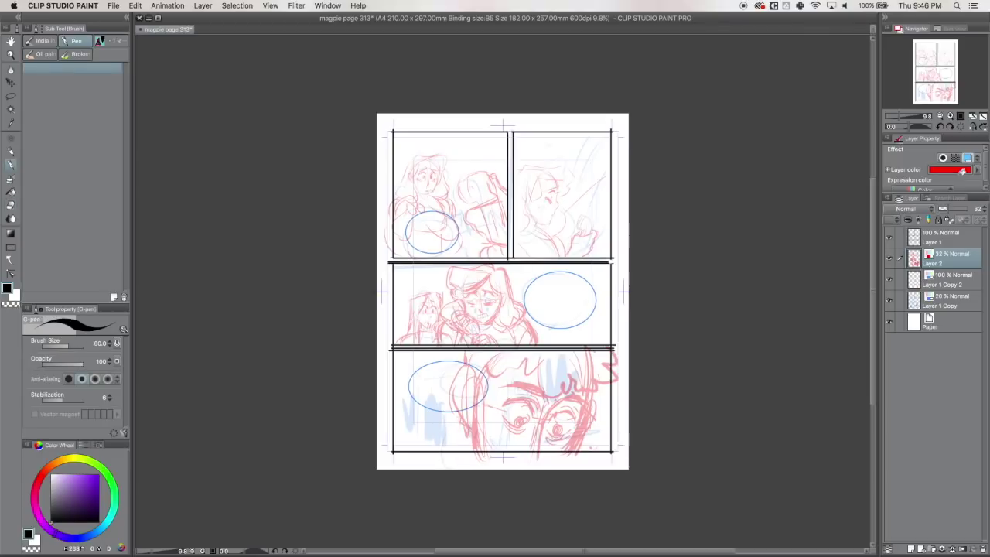
Lower the opacity of Layer 2, Layer 1 Copy 2 and Layer 1 Copy to 19% each.
{"action": "left_click_drag", "start_coordinate": [948, 210], "coordinate": [943, 209]}
{"action": "left_click", "coordinate": [953, 279]}
{"action": "left_click", "coordinate": [952, 300]}
Add a new layer above the red sketch layer for inking and set the G-pen brush size to 17.
{"action": "left_click", "coordinate": [945, 248]}
{"action": "left_click", "coordinate": [918, 550]}
{"action": "left_click", "coordinate": [949, 116]}
{"action": "left_click", "coordinate": [950, 116]}
{"action": "left_click", "coordinate": [949, 56]}
{"action": "left_click", "coordinate": [949, 116]}
{"action": "left_click", "coordinate": [949, 59]}
{"action": "left_click", "coordinate": [100, 343]}
{"action": "type", "text": "17"}
{"action": "key", "text": "Return"}
Ink the upper-right panel character's face profile, eyebrow, closed eye, lips, cheek mark and jaw over the sketch.
{"action": "mouse_move", "coordinate": [451, 145]}
{"action": "left_mouse_down"}
{"action": "mouse_move", "coordinate": [464, 180]}
{"action": "mouse_move", "coordinate": [465, 266]}
{"action": "mouse_move", "coordinate": [425, 357]}
{"action": "mouse_move", "coordinate": [333, 348]}
{"action": "left_mouse_up"}
{"action": "mouse_move", "coordinate": [445, 203]}
{"action": "left_mouse_down"}
{"action": "mouse_move", "coordinate": [409, 216]}
{"action": "mouse_move", "coordinate": [450, 208]}
{"action": "left_mouse_up"}
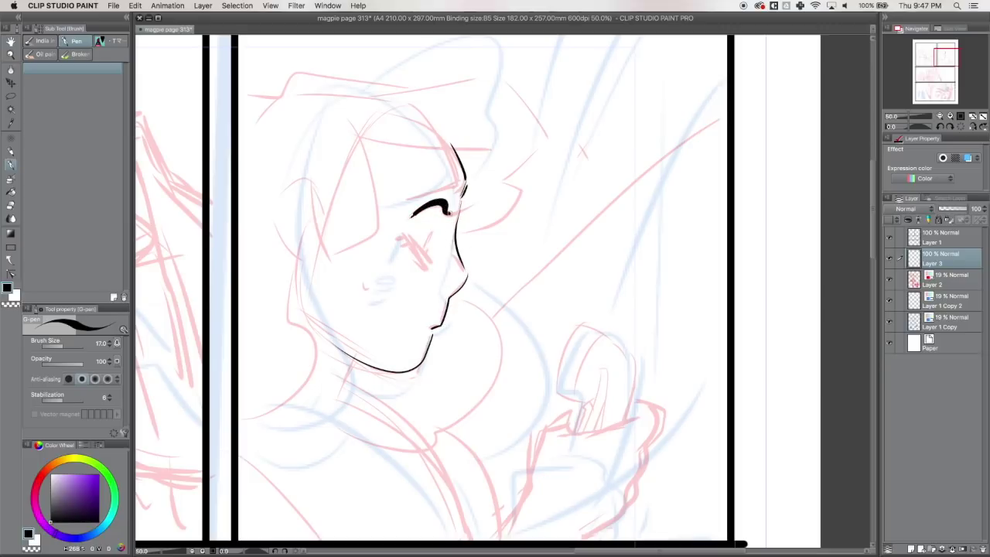
{"action": "mouse_move", "coordinate": [416, 250]}
{"action": "left_mouse_down"}
{"action": "mouse_move", "coordinate": [403, 235]}
{"action": "mouse_move", "coordinate": [410, 246]}
{"action": "mouse_move", "coordinate": [432, 201]}
{"action": "mouse_move", "coordinate": [448, 208]}
{"action": "left_mouse_up"}
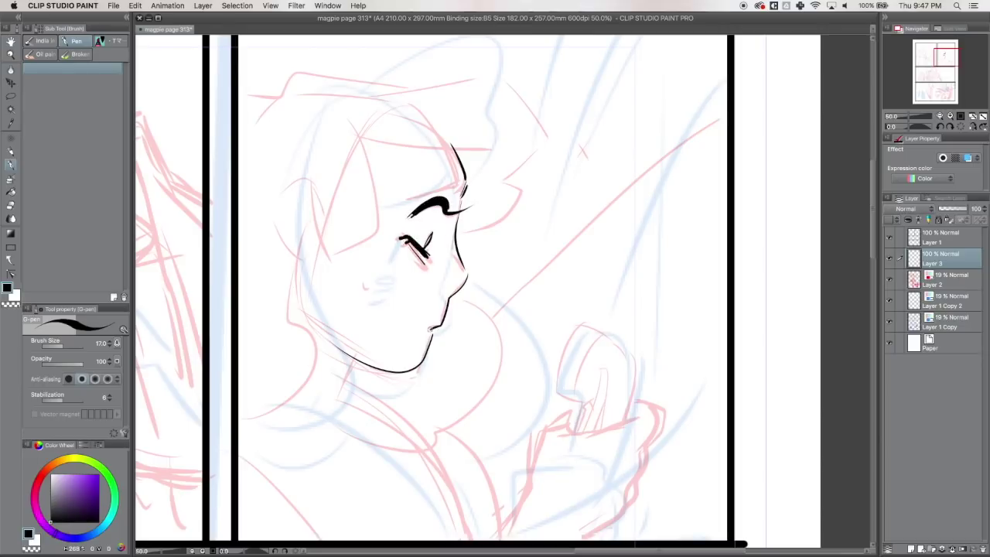
{"action": "left_click_drag", "start_coordinate": [359, 282], "coordinate": [366, 283]}
{"action": "left_click_drag", "start_coordinate": [304, 245], "coordinate": [320, 320]}
{"action": "mouse_move", "coordinate": [462, 179]}
{"action": "left_mouse_down"}
{"action": "mouse_move", "coordinate": [408, 197]}
{"action": "mouse_move", "coordinate": [465, 177]}
{"action": "left_mouse_up"}
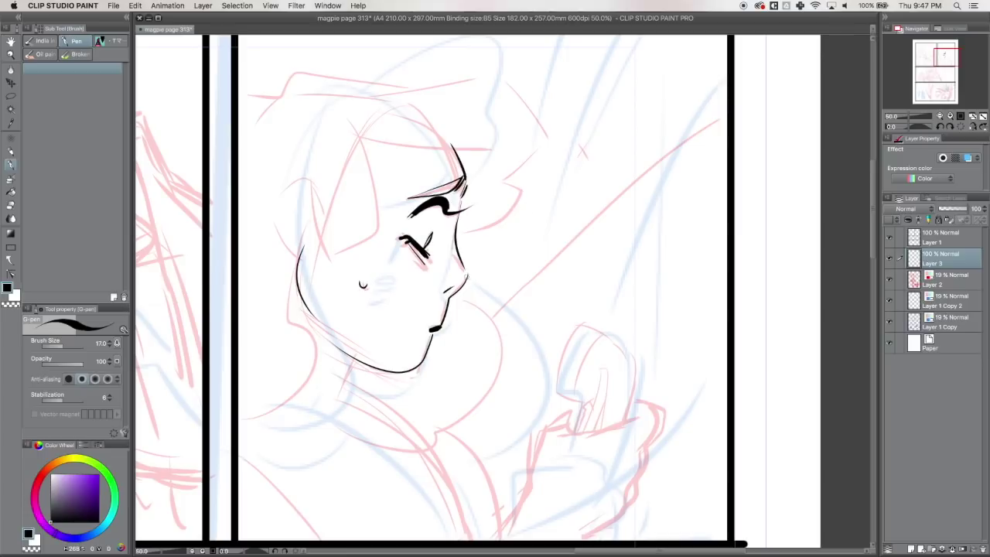
Ink the neck line and a solid black shadow beneath the jaw, cleaning up the shadow's edge.
{"action": "left_click_drag", "start_coordinate": [356, 359], "coordinate": [337, 403]}
{"action": "left_click_drag", "start_coordinate": [337, 349], "coordinate": [353, 360]}
{"action": "key", "text": "e"}
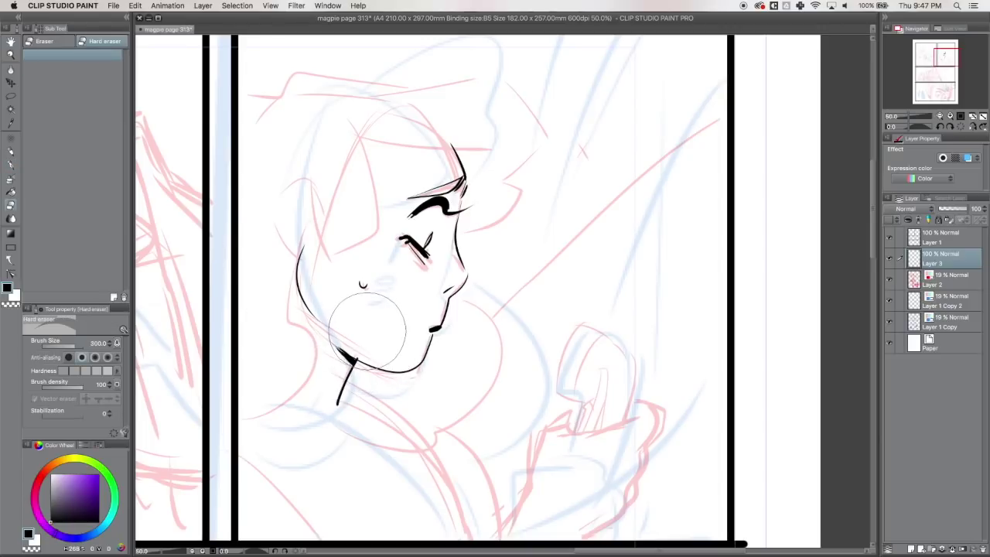
{"action": "key", "text": "p"}
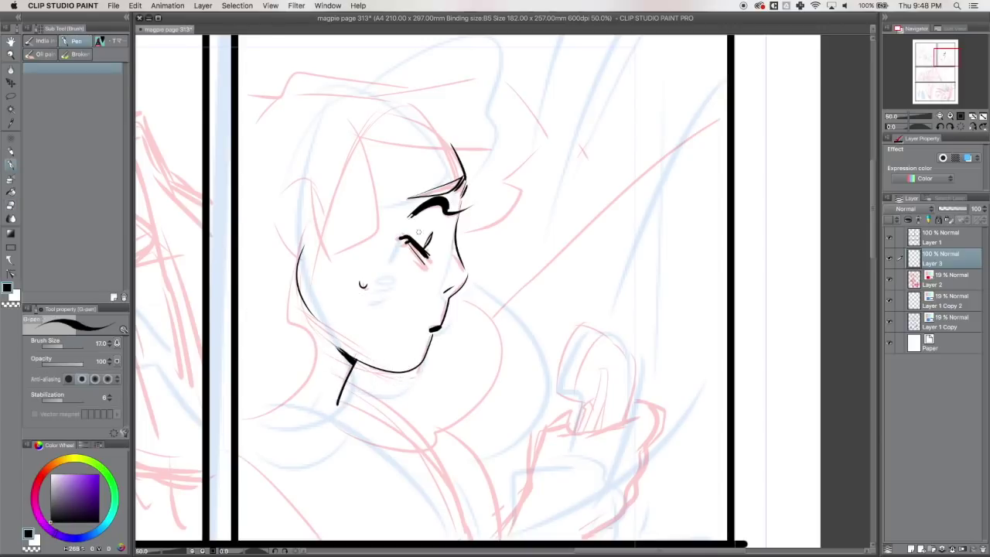
{"action": "left_click_drag", "start_coordinate": [336, 346], "coordinate": [351, 366]}
Ink the character's hairline, outer hair outline, side lock, ear and the hair falling behind the neck.
{"action": "left_click_drag", "start_coordinate": [361, 136], "coordinate": [488, 157]}
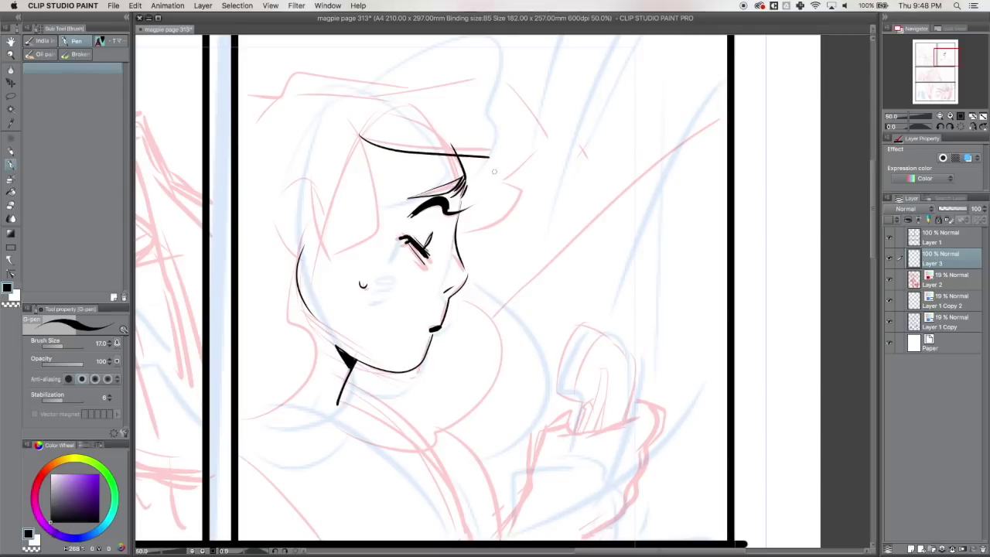
{"action": "mouse_move", "coordinate": [372, 87]}
{"action": "left_mouse_down"}
{"action": "mouse_move", "coordinate": [551, 149]}
{"action": "mouse_move", "coordinate": [480, 236]}
{"action": "mouse_move", "coordinate": [456, 236]}
{"action": "mouse_move", "coordinate": [272, 95]}
{"action": "mouse_move", "coordinate": [237, 99]}
{"action": "left_mouse_up"}
{"action": "mouse_move", "coordinate": [361, 136]}
{"action": "left_mouse_down"}
{"action": "mouse_move", "coordinate": [377, 217]}
{"action": "mouse_move", "coordinate": [319, 184]}
{"action": "mouse_move", "coordinate": [277, 203]}
{"action": "mouse_move", "coordinate": [295, 246]}
{"action": "left_mouse_up"}
{"action": "left_click_drag", "start_coordinate": [306, 182], "coordinate": [240, 433]}
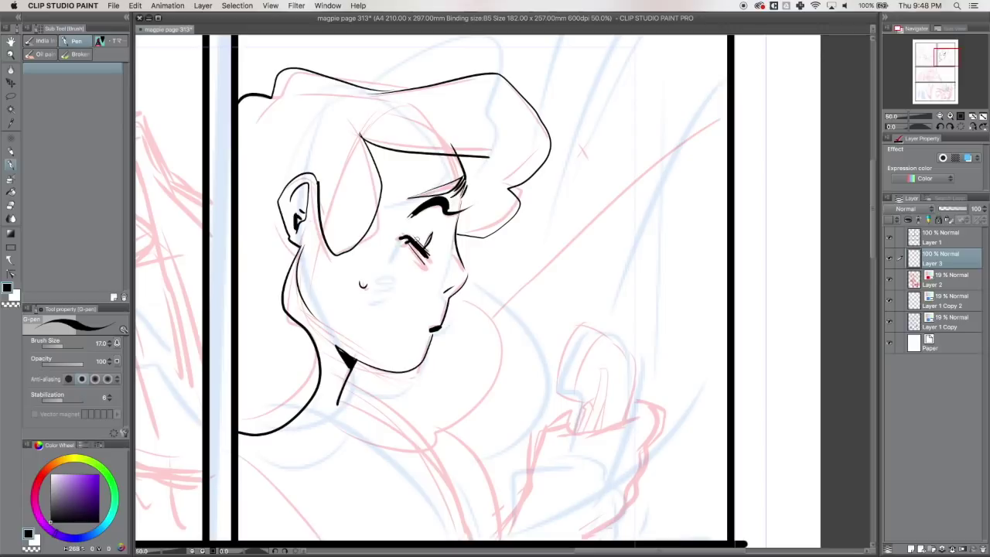
Ink hatch marks under the eye and the puffy collar, and erase the forehead line that crosses the hairline.
{"action": "left_click_drag", "start_coordinate": [410, 257], "coordinate": [413, 272]}
{"action": "left_click_drag", "start_coordinate": [416, 260], "coordinate": [420, 275]}
{"action": "mouse_move", "coordinate": [464, 300]}
{"action": "left_mouse_down"}
{"action": "mouse_move", "coordinate": [445, 425]}
{"action": "mouse_move", "coordinate": [346, 385]}
{"action": "left_mouse_up"}
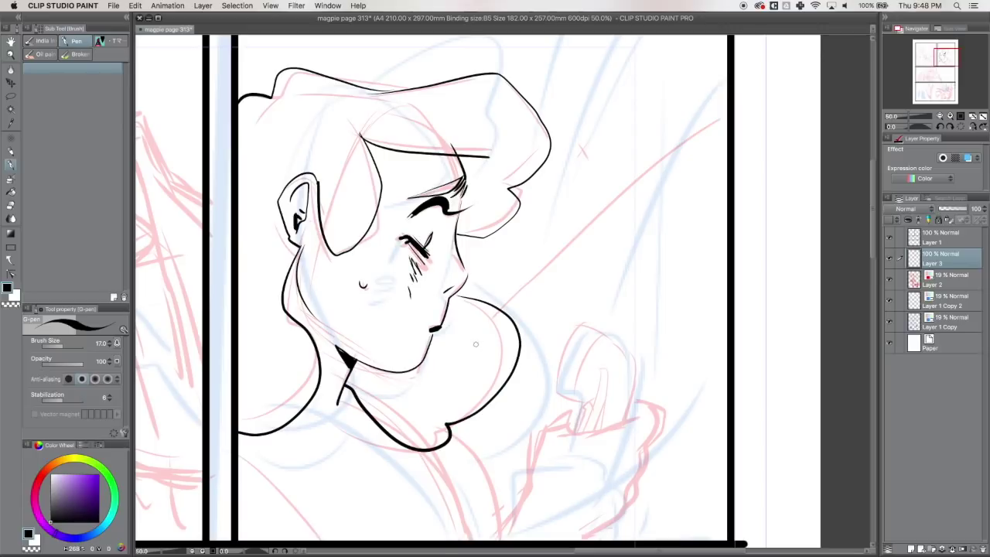
{"action": "key", "text": "e"}
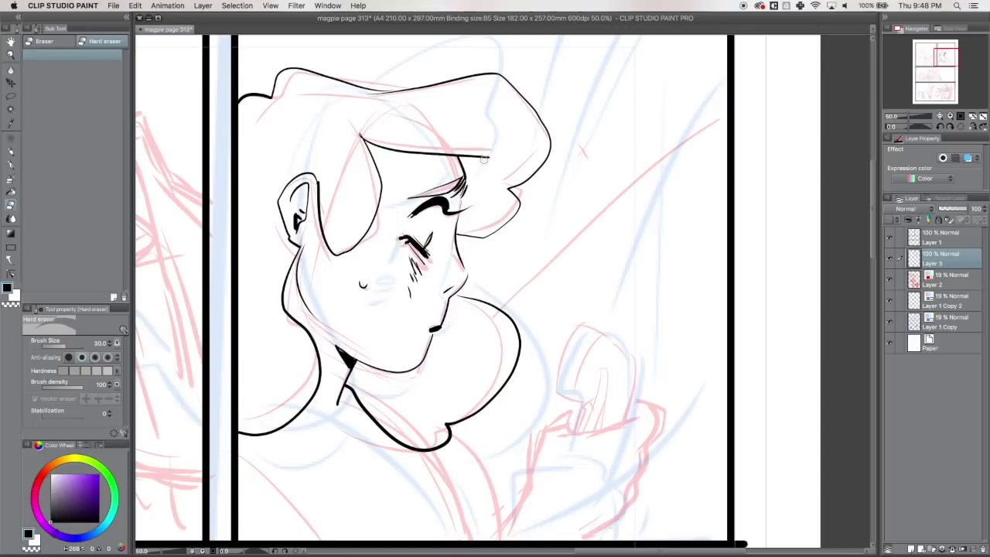
{"action": "key", "text": "p"}
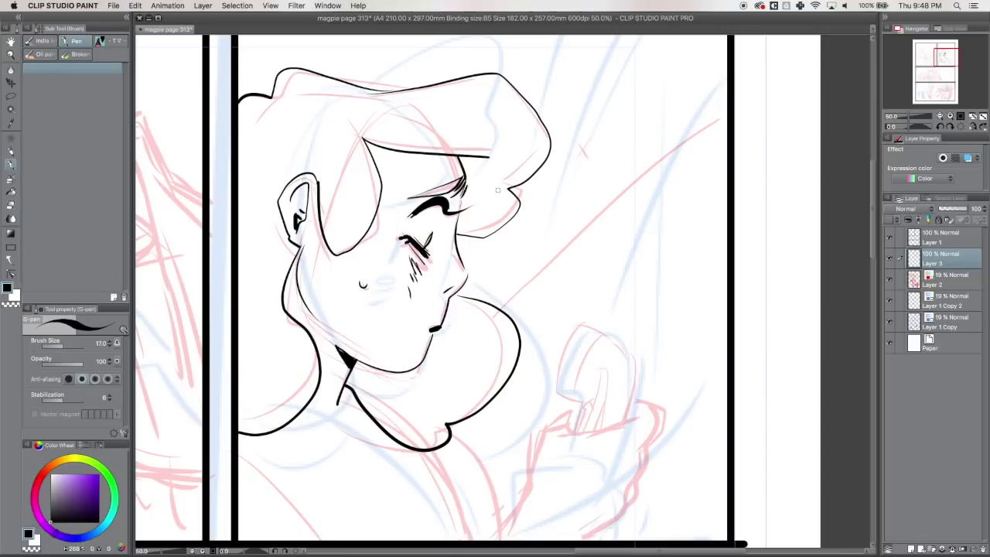
Ink the collar details below the neck and the front edges of the character's coat.
{"action": "mouse_move", "coordinate": [312, 397]}
{"action": "left_mouse_down"}
{"action": "mouse_move", "coordinate": [355, 411]}
{"action": "mouse_move", "coordinate": [357, 399]}
{"action": "left_mouse_up"}
{"action": "mouse_move", "coordinate": [342, 394]}
{"action": "left_mouse_down"}
{"action": "mouse_move", "coordinate": [356, 406]}
{"action": "mouse_move", "coordinate": [338, 427]}
{"action": "mouse_move", "coordinate": [369, 413]}
{"action": "mouse_move", "coordinate": [336, 447]}
{"action": "left_mouse_up"}
{"action": "left_click_drag", "start_coordinate": [450, 424], "coordinate": [501, 543]}
{"action": "left_click_drag", "start_coordinate": [459, 483], "coordinate": [474, 543]}
{"action": "left_click_drag", "start_coordinate": [469, 492], "coordinate": [476, 543]}
Ink the shoulder fold, the sleeve and the outline of the raised hand, erasing and redrawing the hand's outer edge.
{"action": "left_click_drag", "start_coordinate": [555, 438], "coordinate": [526, 322]}
{"action": "left_click_drag", "start_coordinate": [208, 355], "coordinate": [246, 430]}
{"action": "mouse_move", "coordinate": [467, 427]}
{"action": "left_mouse_down"}
{"action": "mouse_move", "coordinate": [495, 379]}
{"action": "mouse_move", "coordinate": [513, 303]}
{"action": "mouse_move", "coordinate": [546, 290]}
{"action": "mouse_move", "coordinate": [608, 307]}
{"action": "mouse_move", "coordinate": [634, 291]}
{"action": "mouse_move", "coordinate": [590, 402]}
{"action": "mouse_move", "coordinate": [539, 429]}
{"action": "left_mouse_up"}
{"action": "key", "text": "e"}
{"action": "mouse_move", "coordinate": [623, 329]}
{"action": "left_mouse_down"}
{"action": "mouse_move", "coordinate": [604, 382]}
{"action": "mouse_move", "coordinate": [641, 300]}
{"action": "left_mouse_up"}
{"action": "mouse_move", "coordinate": [603, 382]}
{"action": "left_mouse_down"}
{"action": "mouse_move", "coordinate": [596, 400]}
{"action": "mouse_move", "coordinate": [544, 427]}
{"action": "left_mouse_up"}
{"action": "key", "text": "p"}
{"action": "mouse_move", "coordinate": [639, 293]}
{"action": "left_mouse_down"}
{"action": "mouse_move", "coordinate": [631, 321]}
{"action": "mouse_move", "coordinate": [618, 293]}
{"action": "left_mouse_up"}
{"action": "mouse_move", "coordinate": [620, 331]}
{"action": "left_mouse_down"}
{"action": "mouse_move", "coordinate": [609, 382]}
{"action": "mouse_move", "coordinate": [555, 424]}
{"action": "left_mouse_up"}
Ink the outline of the object held in the character's raised hand and fill its shaded side with black strokes.
{"action": "mouse_move", "coordinate": [553, 211]}
{"action": "left_mouse_down"}
{"action": "mouse_move", "coordinate": [518, 273]}
{"action": "mouse_move", "coordinate": [526, 271]}
{"action": "left_mouse_up"}
{"action": "key", "text": "e"}
{"action": "key", "text": "p"}
{"action": "key", "text": "e"}
{"action": "mouse_move", "coordinate": [552, 211]}
{"action": "left_mouse_down"}
{"action": "mouse_move", "coordinate": [532, 229]}
{"action": "mouse_move", "coordinate": [526, 272]}
{"action": "mouse_move", "coordinate": [561, 207]}
{"action": "mouse_move", "coordinate": [610, 241]}
{"action": "mouse_move", "coordinate": [600, 303]}
{"action": "left_mouse_up"}
{"action": "key", "text": "p"}
{"action": "mouse_move", "coordinate": [525, 278]}
{"action": "left_mouse_down"}
{"action": "mouse_move", "coordinate": [554, 285]}
{"action": "mouse_move", "coordinate": [545, 317]}
{"action": "left_mouse_up"}
{"action": "mouse_move", "coordinate": [575, 216]}
{"action": "left_mouse_down"}
{"action": "mouse_move", "coordinate": [541, 261]}
{"action": "mouse_move", "coordinate": [543, 278]}
{"action": "mouse_move", "coordinate": [540, 246]}
{"action": "mouse_move", "coordinate": [533, 271]}
{"action": "mouse_move", "coordinate": [568, 256]}
{"action": "mouse_move", "coordinate": [567, 311]}
{"action": "mouse_move", "coordinate": [572, 261]}
{"action": "mouse_move", "coordinate": [554, 313]}
{"action": "mouse_move", "coordinate": [577, 265]}
{"action": "left_mouse_up"}
{"action": "key", "text": "e"}
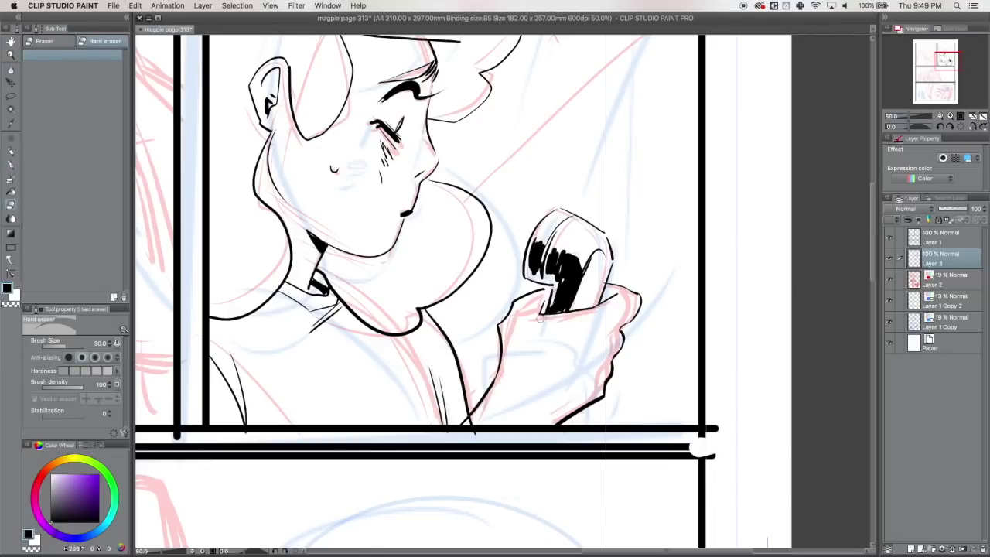
Erase and redraw the hand's inner edge and the wrist lines down to the panel border, and touch up the coat front.
{"action": "mouse_move", "coordinate": [498, 327]}
{"action": "left_mouse_down"}
{"action": "mouse_move", "coordinate": [500, 374]}
{"action": "mouse_move", "coordinate": [464, 423]}
{"action": "mouse_move", "coordinate": [501, 380]}
{"action": "mouse_move", "coordinate": [462, 423]}
{"action": "left_mouse_up"}
{"action": "key", "text": "p"}
{"action": "mouse_move", "coordinate": [487, 397]}
{"action": "left_mouse_down"}
{"action": "mouse_move", "coordinate": [533, 438]}
{"action": "mouse_move", "coordinate": [467, 418]}
{"action": "mouse_move", "coordinate": [452, 424]}
{"action": "left_mouse_up"}
{"action": "key", "text": "e"}
{"action": "key", "text": "p"}
{"action": "left_click_drag", "start_coordinate": [465, 402], "coordinate": [470, 413]}
{"action": "key", "text": "e"}
{"action": "left_click_drag", "start_coordinate": [534, 439], "coordinate": [531, 424]}
{"action": "key", "text": "p"}
{"action": "key", "text": "e"}
{"action": "key", "text": "p"}
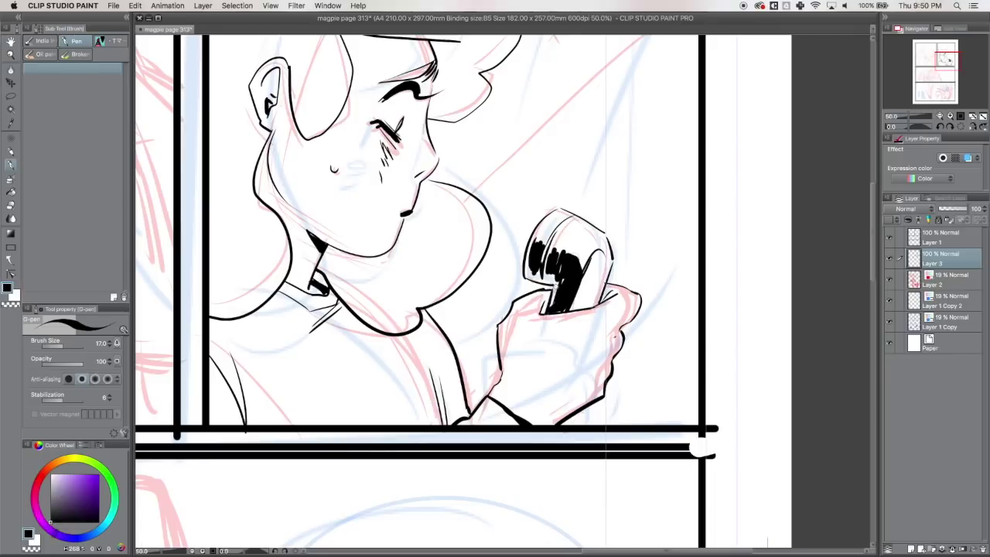
{"action": "left_click_drag", "start_coordinate": [437, 328], "coordinate": [441, 379]}
{"action": "left_click", "coordinate": [939, 116]}
{"action": "left_click", "coordinate": [939, 116]}
{"action": "left_click_drag", "start_coordinate": [943, 80], "coordinate": [940, 80]}
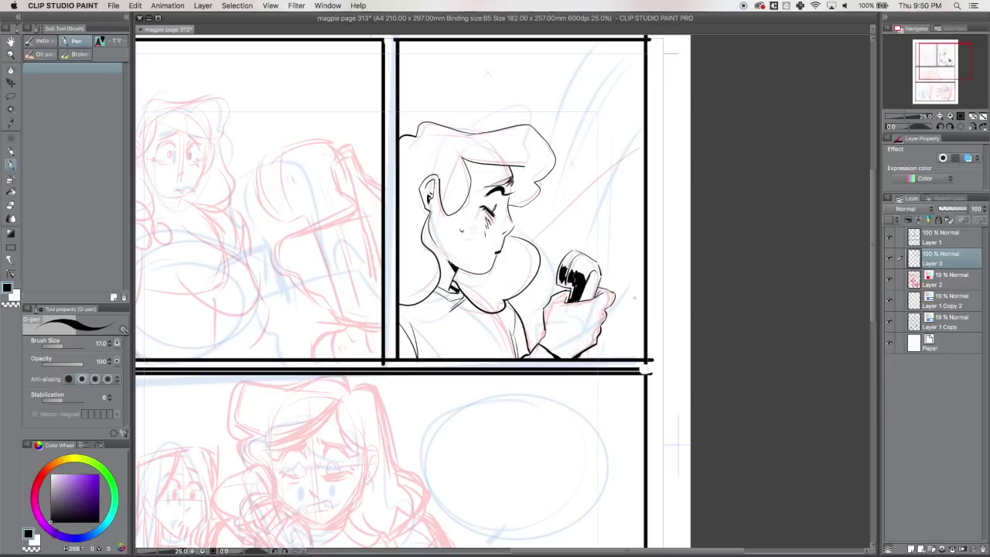
{"action": "left_click_drag", "start_coordinate": [604, 356], "coordinate": [638, 347]}
{"action": "left_click_drag", "start_coordinate": [638, 350], "coordinate": [595, 361]}
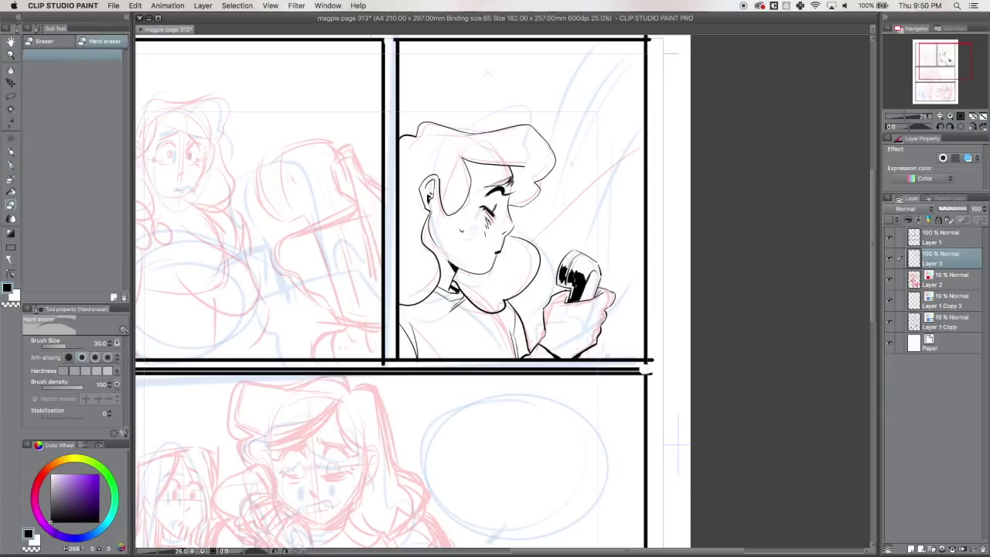
Tint the panel-border layer blue and merge it into Layer 1 Copy 2 beneath the red sketch layer.
{"action": "left_click_drag", "start_coordinate": [825, 235], "coordinate": [949, 288]}
{"action": "left_click", "coordinate": [948, 241]}
{"action": "left_click", "coordinate": [967, 158]}
{"action": "left_click", "coordinate": [951, 549]}
Set the opacity of Layer 1 Copy 2 to 44% and add a new layer above Layer 3.
{"action": "left_click", "coordinate": [889, 279]}
{"action": "left_click", "coordinate": [889, 279]}
{"action": "left_click_drag", "start_coordinate": [965, 209], "coordinate": [950, 209]}
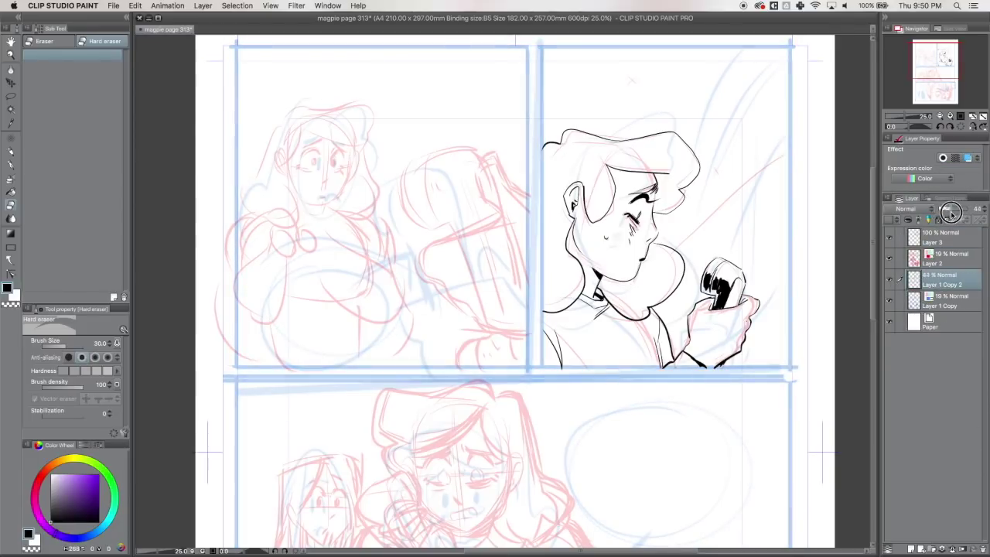
{"action": "left_click", "coordinate": [945, 242]}
{"action": "left_click", "coordinate": [908, 549]}
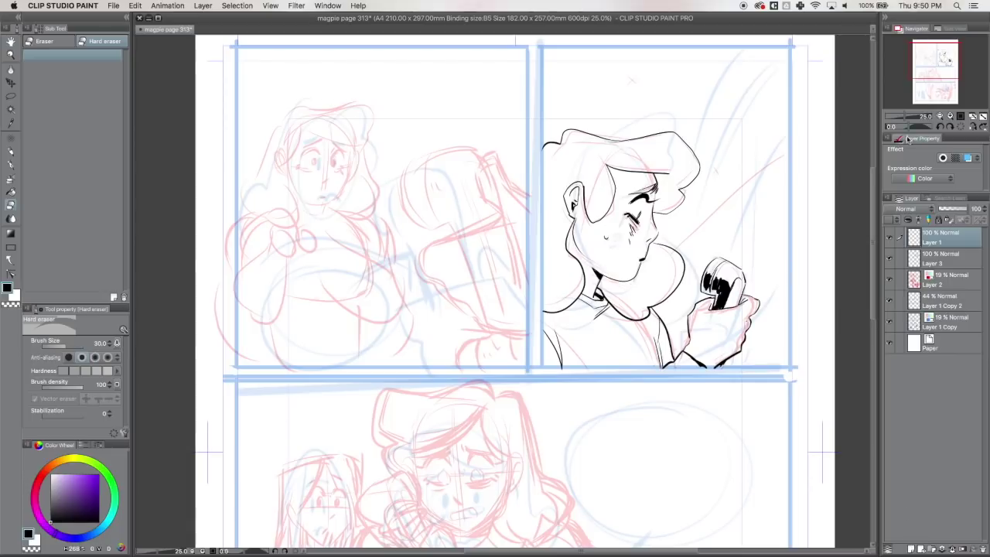
Ink the nose of the long-haired character in the first panel, undoing the trial strokes.
{"action": "left_click", "coordinate": [951, 116]}
{"action": "left_click", "coordinate": [951, 116]}
{"action": "left_click_drag", "start_coordinate": [943, 71], "coordinate": [925, 55]}
{"action": "key", "text": "p"}
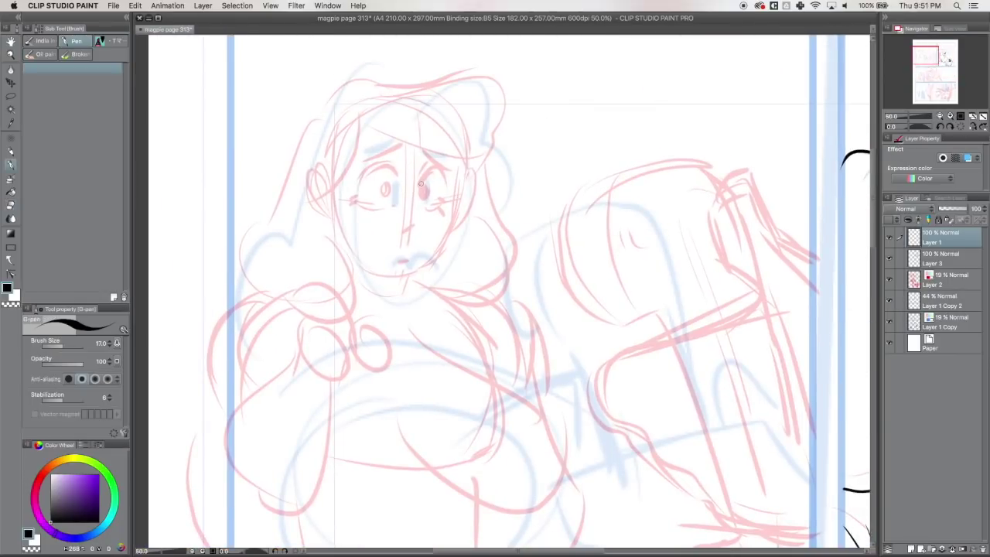
{"action": "left_click_drag", "start_coordinate": [418, 172], "coordinate": [410, 233]}
{"action": "key", "text": "ctrl+z"}
{"action": "left_click_drag", "start_coordinate": [460, 160], "coordinate": [452, 202]}
{"action": "key", "text": "ctrl+z"}
Ink the face outline from both temples down to the chin, erasing and redrawing the cheek's edge.
{"action": "mouse_move", "coordinate": [461, 161]}
{"action": "left_mouse_down"}
{"action": "mouse_move", "coordinate": [456, 225]}
{"action": "mouse_move", "coordinate": [412, 280]}
{"action": "left_mouse_up"}
{"action": "left_click_drag", "start_coordinate": [340, 240], "coordinate": [412, 280]}
{"action": "mouse_move", "coordinate": [336, 193]}
{"action": "left_mouse_down"}
{"action": "mouse_move", "coordinate": [338, 236]}
{"action": "mouse_move", "coordinate": [452, 228]}
{"action": "mouse_move", "coordinate": [461, 183]}
{"action": "mouse_move", "coordinate": [454, 222]}
{"action": "mouse_move", "coordinate": [410, 276]}
{"action": "left_mouse_up"}
{"action": "key", "text": "e"}
{"action": "key", "text": "p"}
{"action": "left_click_drag", "start_coordinate": [338, 240], "coordinate": [410, 276]}
{"action": "key", "text": "e"}
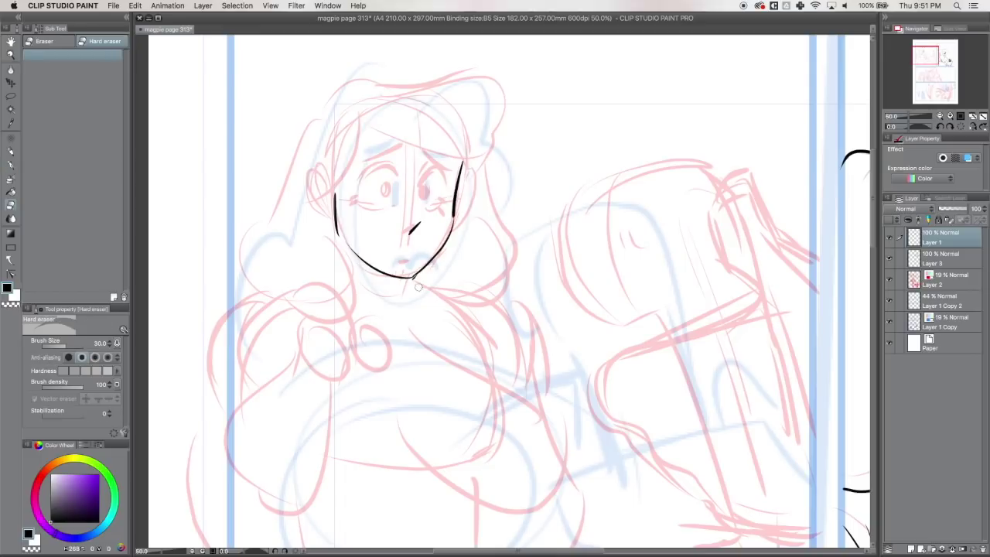
{"action": "key", "text": "p"}
{"action": "left_click_drag", "start_coordinate": [334, 186], "coordinate": [344, 244]}
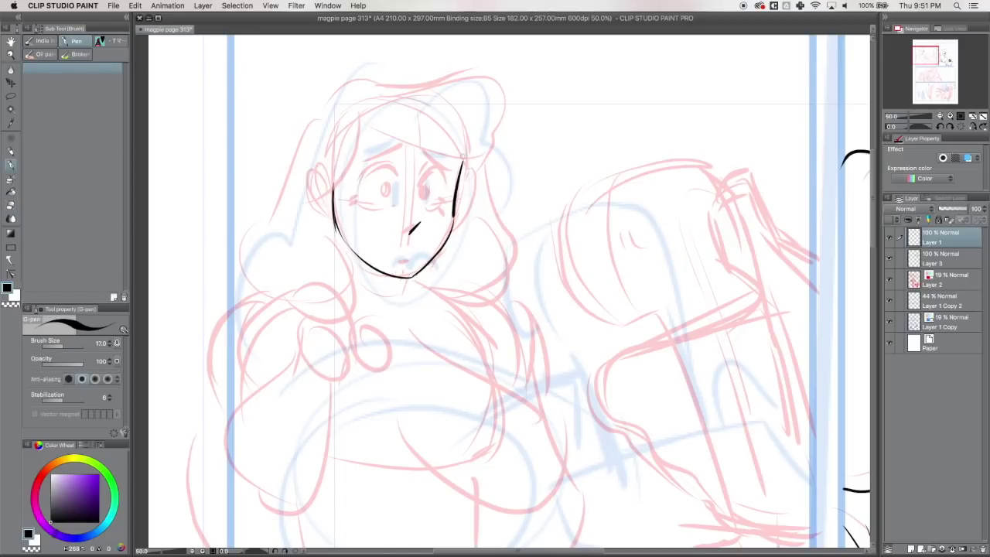
Ink thick curved upper lash lines over both of the character's eyes.
{"action": "mouse_move", "coordinate": [356, 194]}
{"action": "left_mouse_down"}
{"action": "mouse_move", "coordinate": [395, 171]}
{"action": "mouse_move", "coordinate": [447, 184]}
{"action": "mouse_move", "coordinate": [434, 165]}
{"action": "mouse_move", "coordinate": [396, 165]}
{"action": "mouse_move", "coordinate": [360, 190]}
{"action": "mouse_move", "coordinate": [447, 182]}
{"action": "left_mouse_up"}
{"action": "key", "text": "e"}
{"action": "key", "text": "p"}
{"action": "key", "text": "e"}
{"action": "key", "text": "p"}
{"action": "mouse_move", "coordinate": [392, 163]}
{"action": "left_mouse_down"}
{"action": "mouse_move", "coordinate": [370, 167]}
{"action": "mouse_move", "coordinate": [437, 166]}
{"action": "mouse_move", "coordinate": [356, 190]}
{"action": "left_mouse_up"}
{"action": "key", "text": "e"}
{"action": "key", "text": "p"}
{"action": "left_click_drag", "start_coordinate": [440, 167], "coordinate": [448, 181]}
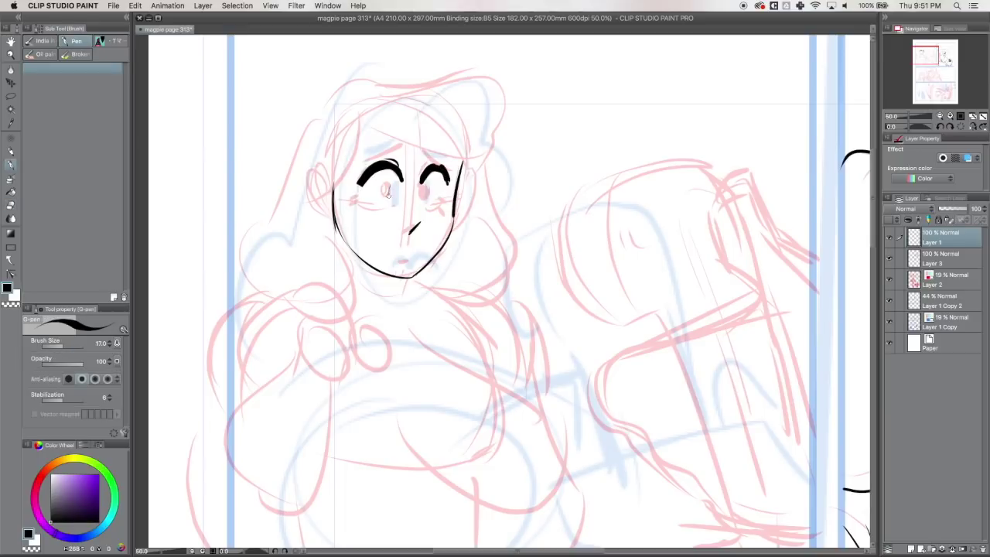
Ink the worried eyebrows, pupils, lower lash lines and small mouth on the character's face.
{"action": "key", "text": "e"}
{"action": "key", "text": "p"}
{"action": "mouse_move", "coordinate": [402, 145]}
{"action": "left_mouse_down"}
{"action": "mouse_move", "coordinate": [362, 164]}
{"action": "mouse_move", "coordinate": [399, 153]}
{"action": "left_mouse_up"}
{"action": "left_click_drag", "start_coordinate": [426, 152], "coordinate": [452, 166]}
{"action": "mouse_move", "coordinate": [390, 187]}
{"action": "left_mouse_down"}
{"action": "mouse_move", "coordinate": [391, 200]}
{"action": "mouse_move", "coordinate": [425, 186]}
{"action": "mouse_move", "coordinate": [391, 184]}
{"action": "mouse_move", "coordinate": [389, 206]}
{"action": "mouse_move", "coordinate": [446, 199]}
{"action": "left_mouse_up"}
{"action": "key", "text": "e"}
{"action": "key", "text": "p"}
{"action": "key", "text": "e"}
{"action": "key", "text": "p"}
{"action": "left_click_drag", "start_coordinate": [416, 260], "coordinate": [410, 261]}
{"action": "left_click_drag", "start_coordinate": [385, 214], "coordinate": [395, 208]}
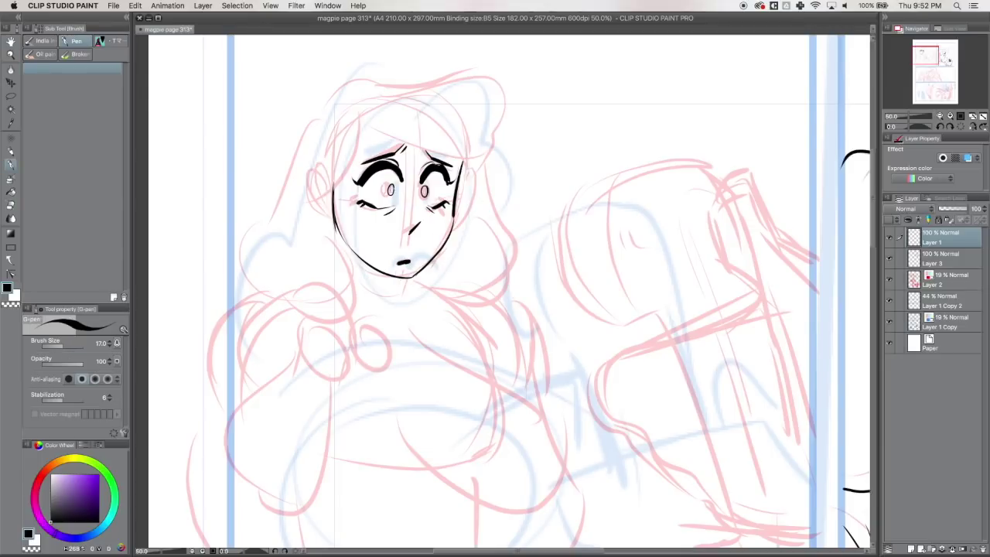
Ink the hairline across the forehead and the ear beside it, and thicken the pupil.
{"action": "mouse_move", "coordinate": [361, 118]}
{"action": "left_mouse_down"}
{"action": "mouse_move", "coordinate": [424, 145]}
{"action": "mouse_move", "coordinate": [478, 147]}
{"action": "mouse_move", "coordinate": [461, 164]}
{"action": "left_mouse_up"}
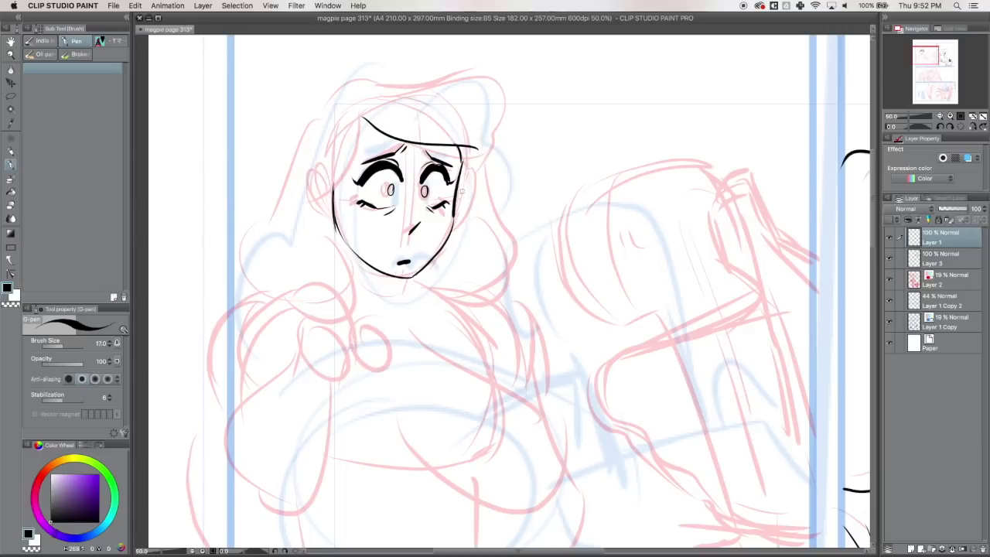
{"action": "left_click_drag", "start_coordinate": [388, 195], "coordinate": [392, 190]}
{"action": "mouse_move", "coordinate": [331, 173]}
{"action": "left_mouse_down"}
{"action": "mouse_move", "coordinate": [315, 164]}
{"action": "mouse_move", "coordinate": [328, 207]}
{"action": "mouse_move", "coordinate": [317, 194]}
{"action": "left_mouse_up"}
{"action": "left_click_drag", "start_coordinate": [362, 116], "coordinate": [335, 183]}
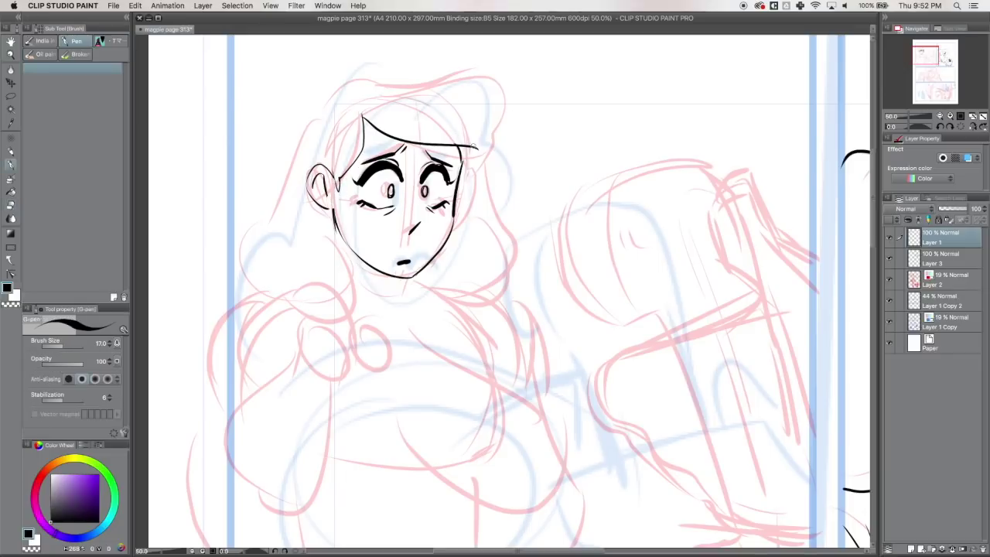
Ink the outer outline of the character's wavy hair down both sides of the face, including its lower curls.
{"action": "mouse_move", "coordinate": [324, 113]}
{"action": "left_mouse_down"}
{"action": "mouse_move", "coordinate": [477, 78]}
{"action": "mouse_move", "coordinate": [499, 144]}
{"action": "mouse_move", "coordinate": [504, 227]}
{"action": "mouse_move", "coordinate": [464, 307]}
{"action": "mouse_move", "coordinate": [406, 292]}
{"action": "left_mouse_up"}
{"action": "mouse_move", "coordinate": [325, 111]}
{"action": "left_mouse_down"}
{"action": "mouse_move", "coordinate": [268, 218]}
{"action": "mouse_move", "coordinate": [249, 297]}
{"action": "left_mouse_up"}
{"action": "left_click_drag", "start_coordinate": [333, 226], "coordinate": [353, 305]}
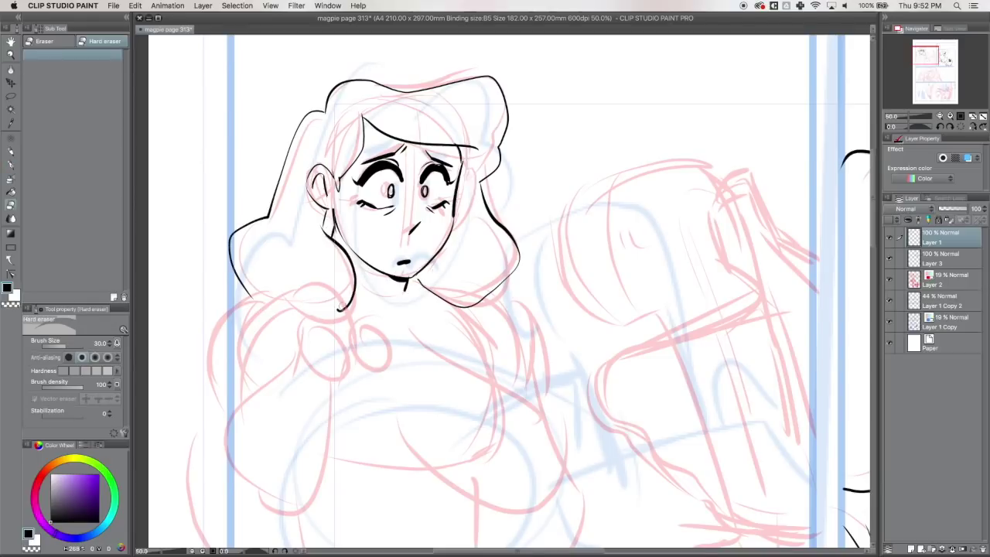
{"action": "left_click_drag", "start_coordinate": [252, 299], "coordinate": [294, 308]}
Ink the black shadows beside and below the jaw, the curved neckline and the far ear.
{"action": "key", "text": "e"}
{"action": "left_click_drag", "start_coordinate": [326, 211], "coordinate": [335, 240]}
{"action": "key", "text": "p"}
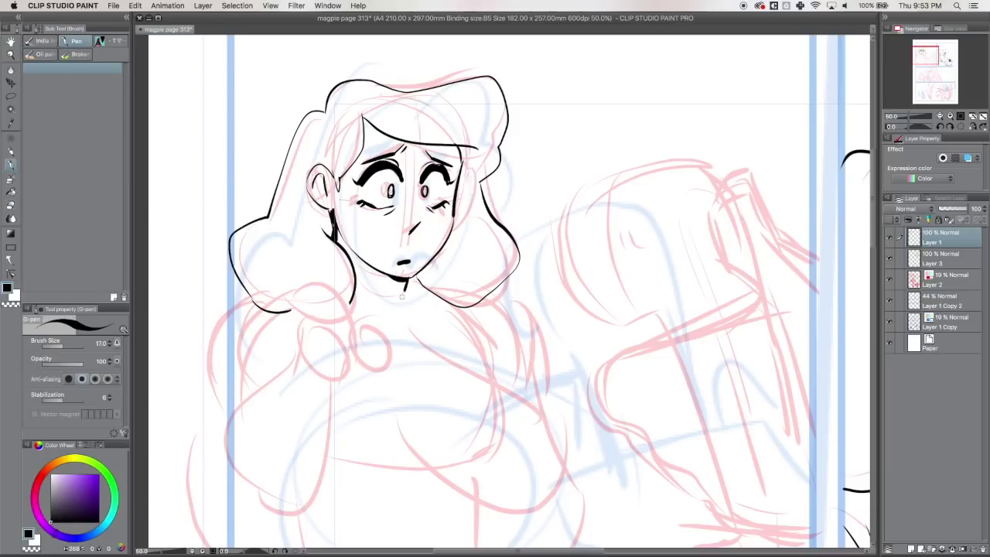
{"action": "left_click_drag", "start_coordinate": [355, 291], "coordinate": [431, 291]}
{"action": "left_click_drag", "start_coordinate": [462, 178], "coordinate": [456, 212]}
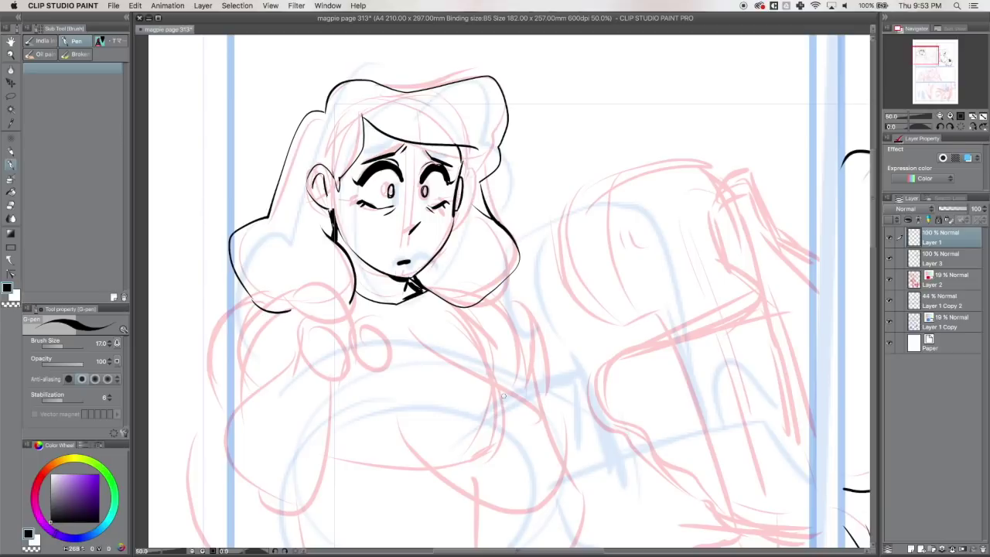
Ink the curled fingers and wrist of the hand held at the chest, erasing and redrawing its strokes.
{"action": "mouse_move", "coordinate": [303, 327]}
{"action": "left_mouse_down"}
{"action": "mouse_move", "coordinate": [334, 311]}
{"action": "mouse_move", "coordinate": [311, 326]}
{"action": "mouse_move", "coordinate": [343, 322]}
{"action": "mouse_move", "coordinate": [341, 335]}
{"action": "mouse_move", "coordinate": [353, 332]}
{"action": "mouse_move", "coordinate": [338, 388]}
{"action": "left_mouse_up"}
{"action": "key", "text": "e"}
{"action": "left_click_drag", "start_coordinate": [361, 346], "coordinate": [351, 356]}
{"action": "key", "text": "p"}
{"action": "key", "text": "e"}
{"action": "mouse_move", "coordinate": [303, 329]}
{"action": "left_mouse_down"}
{"action": "mouse_move", "coordinate": [302, 371]}
{"action": "mouse_move", "coordinate": [313, 374]}
{"action": "mouse_move", "coordinate": [305, 329]}
{"action": "mouse_move", "coordinate": [310, 369]}
{"action": "mouse_move", "coordinate": [337, 390]}
{"action": "left_mouse_up"}
{"action": "key", "text": "p"}
{"action": "key", "text": "e"}
{"action": "key", "text": "p"}
{"action": "key", "text": "e"}
{"action": "key", "text": "p"}
Ink the back edge and curled fingers of the second hand touching the first one.
{"action": "left_click_drag", "start_coordinate": [370, 323], "coordinate": [400, 351]}
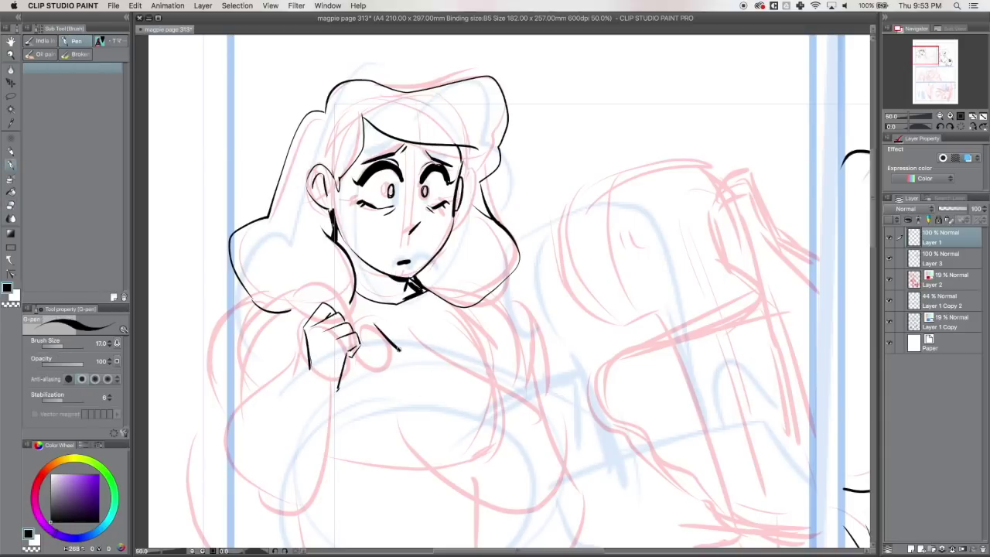
{"action": "left_click_drag", "start_coordinate": [369, 344], "coordinate": [358, 356]}
{"action": "left_click_drag", "start_coordinate": [350, 361], "coordinate": [360, 367]}
{"action": "key", "text": "e"}
{"action": "key", "text": "p"}
{"action": "left_click_drag", "start_coordinate": [359, 367], "coordinate": [372, 364]}
{"action": "key", "text": "e"}
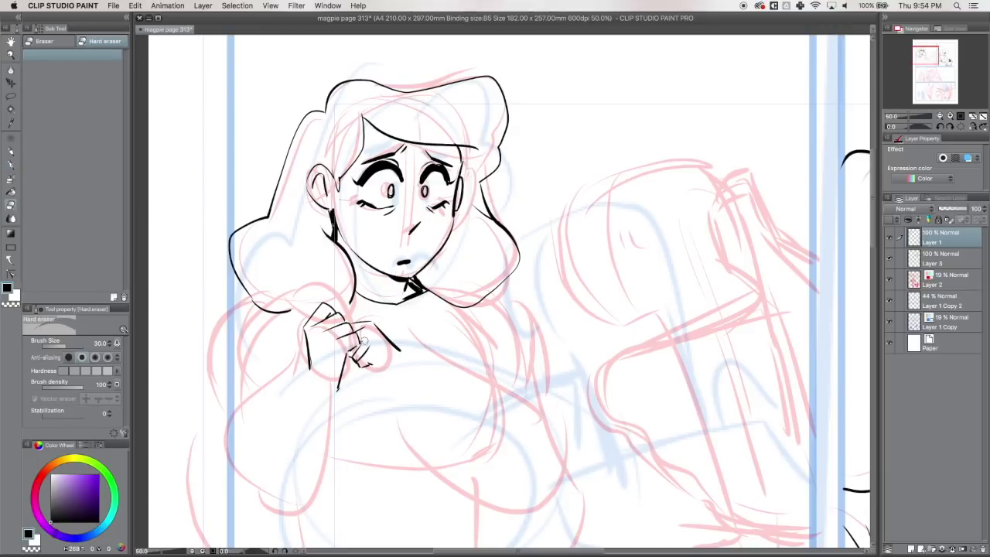
Erase the misplaced finger strokes where the second hand meets the first one.
{"action": "key", "text": "p"}
{"action": "key", "text": "e"}
{"action": "left_click_drag", "start_coordinate": [356, 357], "coordinate": [371, 364]}
{"action": "mouse_move", "coordinate": [366, 343]}
{"action": "left_mouse_down"}
{"action": "mouse_move", "coordinate": [389, 351]}
{"action": "mouse_move", "coordinate": [363, 345]}
{"action": "mouse_move", "coordinate": [372, 344]}
{"action": "mouse_move", "coordinate": [371, 364]}
{"action": "mouse_move", "coordinate": [408, 358]}
{"action": "mouse_move", "coordinate": [369, 316]}
{"action": "left_mouse_up"}
{"action": "key", "text": "p"}
{"action": "key", "text": "e"}
{"action": "key", "text": "p"}
Ink the second hand's back, lower edge and rounded wrist end.
{"action": "mouse_move", "coordinate": [374, 318]}
{"action": "left_mouse_down"}
{"action": "mouse_move", "coordinate": [399, 349]}
{"action": "mouse_move", "coordinate": [364, 365]}
{"action": "mouse_move", "coordinate": [371, 345]}
{"action": "mouse_move", "coordinate": [393, 395]}
{"action": "mouse_move", "coordinate": [417, 368]}
{"action": "mouse_move", "coordinate": [373, 361]}
{"action": "mouse_move", "coordinate": [413, 371]}
{"action": "left_mouse_up"}
{"action": "key", "text": "e"}
{"action": "key", "text": "p"}
{"action": "key", "text": "e"}
{"action": "key", "text": "p"}
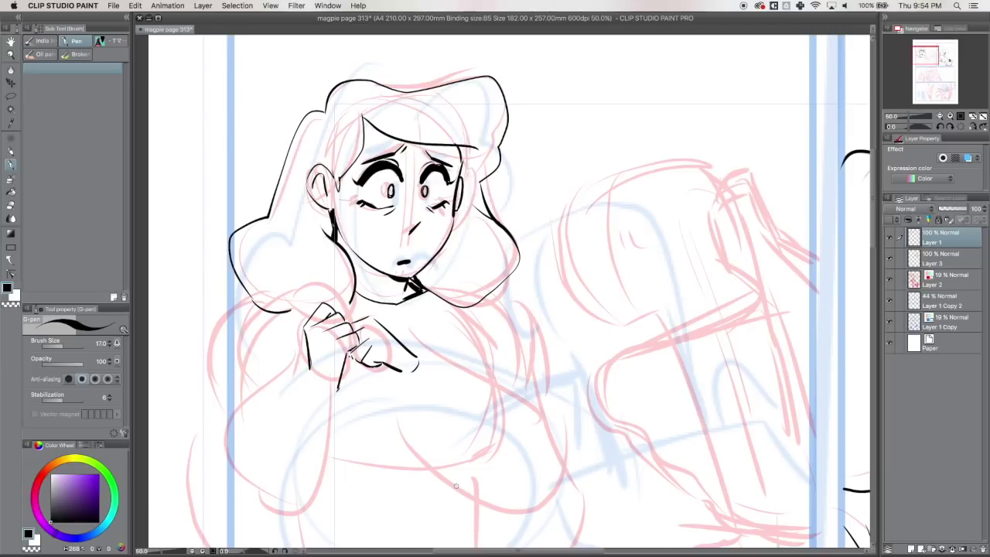
{"action": "left_click_drag", "start_coordinate": [400, 377], "coordinate": [411, 369]}
Ink the outer edges of both shoulders and sleeves, and add short strokes to the fingers at the chest.
{"action": "left_click_drag", "start_coordinate": [495, 287], "coordinate": [557, 458]}
{"action": "mouse_move", "coordinate": [252, 300]}
{"action": "left_mouse_down"}
{"action": "mouse_move", "coordinate": [216, 395]}
{"action": "mouse_move", "coordinate": [215, 473]}
{"action": "left_mouse_up"}
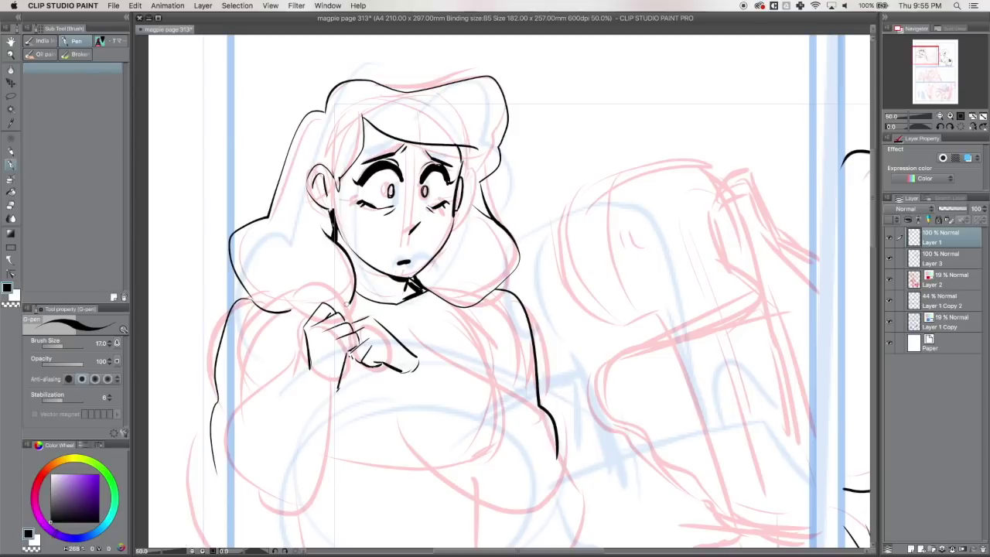
{"action": "left_click_drag", "start_coordinate": [292, 309], "coordinate": [307, 320]}
{"action": "left_click_drag", "start_coordinate": [350, 355], "coordinate": [356, 377]}
{"action": "left_click_drag", "start_coordinate": [325, 264], "coordinate": [324, 299]}
Erase the shoulder and sleeve outlines of the long-haired character.
{"action": "key", "text": "ctrl+minus"}
{"action": "key", "text": "ctrl+minus"}
{"action": "key", "text": "e"}
{"action": "mouse_move", "coordinate": [497, 291]}
{"action": "left_mouse_down"}
{"action": "mouse_move", "coordinate": [512, 299]}
{"action": "mouse_move", "coordinate": [529, 362]}
{"action": "left_mouse_up"}
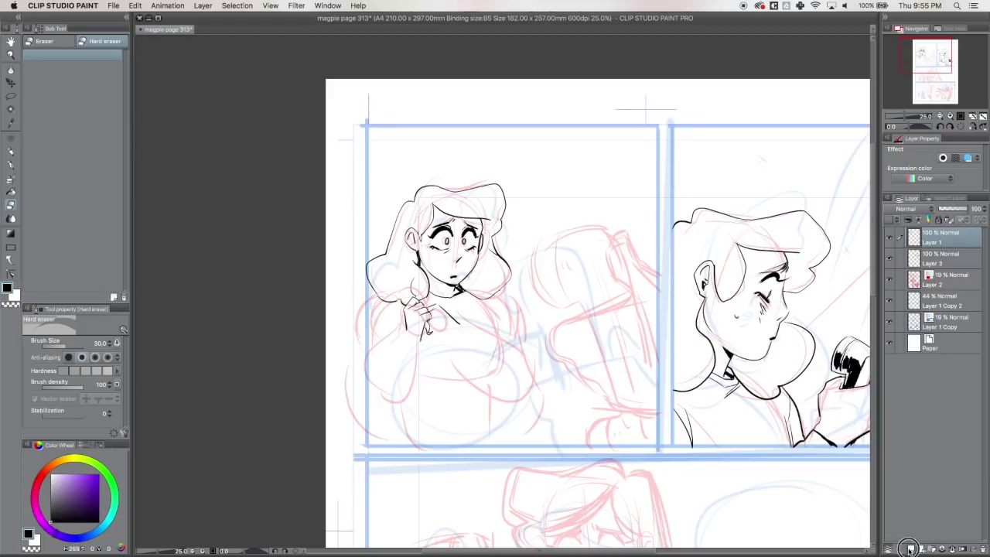
Add a new layer above Layer 1 and roughly sketch both hands at the chest in purple with the G-pen.
{"action": "left_click", "coordinate": [910, 549]}
{"action": "left_click", "coordinate": [76, 483]}
{"action": "key", "text": "p"}
{"action": "left_click_drag", "start_coordinate": [422, 311], "coordinate": [436, 305]}
{"action": "mouse_move", "coordinate": [421, 312]}
{"action": "left_mouse_down"}
{"action": "mouse_move", "coordinate": [425, 330]}
{"action": "mouse_move", "coordinate": [431, 318]}
{"action": "left_mouse_up"}
{"action": "mouse_move", "coordinate": [440, 316]}
{"action": "left_mouse_down"}
{"action": "mouse_move", "coordinate": [428, 334]}
{"action": "mouse_move", "coordinate": [466, 338]}
{"action": "left_mouse_up"}
{"action": "left_click_drag", "start_coordinate": [420, 303], "coordinate": [420, 338]}
Rough in the shoulders, the bent near arm and the far forearm in purple.
{"action": "mouse_move", "coordinate": [454, 286]}
{"action": "left_mouse_down"}
{"action": "mouse_move", "coordinate": [428, 298]}
{"action": "mouse_move", "coordinate": [499, 278]}
{"action": "left_mouse_up"}
{"action": "left_click_drag", "start_coordinate": [498, 280], "coordinate": [517, 337]}
{"action": "mouse_move", "coordinate": [371, 297]}
{"action": "left_mouse_down"}
{"action": "mouse_move", "coordinate": [363, 352]}
{"action": "mouse_move", "coordinate": [408, 398]}
{"action": "left_mouse_up"}
{"action": "left_click_drag", "start_coordinate": [422, 330], "coordinate": [377, 402]}
{"action": "left_click_drag", "start_coordinate": [369, 309], "coordinate": [390, 406]}
{"action": "left_click_drag", "start_coordinate": [502, 293], "coordinate": [521, 368]}
{"action": "mouse_move", "coordinate": [467, 340]}
{"action": "left_mouse_down"}
{"action": "mouse_move", "coordinate": [528, 331]}
{"action": "mouse_move", "coordinate": [513, 384]}
{"action": "left_mouse_up"}
Sketch the far sleeve's outer edge and elbow, and build up both arms with overlapping purple strokes.
{"action": "mouse_move", "coordinate": [534, 299]}
{"action": "left_mouse_down"}
{"action": "mouse_move", "coordinate": [531, 384]}
{"action": "mouse_move", "coordinate": [545, 387]}
{"action": "left_mouse_up"}
{"action": "left_click_drag", "start_coordinate": [460, 340], "coordinate": [504, 387]}
{"action": "mouse_move", "coordinate": [468, 337]}
{"action": "left_mouse_down"}
{"action": "mouse_move", "coordinate": [525, 332]}
{"action": "mouse_move", "coordinate": [535, 363]}
{"action": "left_mouse_up"}
{"action": "left_click_drag", "start_coordinate": [473, 362], "coordinate": [528, 384]}
{"action": "mouse_move", "coordinate": [408, 334]}
{"action": "left_mouse_down"}
{"action": "mouse_move", "coordinate": [371, 405]}
{"action": "mouse_move", "coordinate": [403, 396]}
{"action": "left_mouse_up"}
{"action": "left_click_drag", "start_coordinate": [473, 294], "coordinate": [516, 380]}
{"action": "left_click_drag", "start_coordinate": [507, 312], "coordinate": [510, 387]}
{"action": "mouse_move", "coordinate": [379, 328]}
{"action": "left_mouse_down"}
{"action": "mouse_move", "coordinate": [400, 380]}
{"action": "mouse_move", "coordinate": [401, 371]}
{"action": "left_mouse_up"}
Rough in both sides of the torso below the elbows and restate the shoulder line in purple.
{"action": "left_click_drag", "start_coordinate": [397, 378], "coordinate": [395, 441]}
{"action": "left_click_drag", "start_coordinate": [506, 380], "coordinate": [508, 438]}
{"action": "mouse_move", "coordinate": [511, 393]}
{"action": "left_mouse_down"}
{"action": "mouse_move", "coordinate": [513, 440]}
{"action": "mouse_move", "coordinate": [513, 401]}
{"action": "left_mouse_up"}
{"action": "key", "text": "e"}
{"action": "left_click_drag", "start_coordinate": [402, 397], "coordinate": [395, 436]}
{"action": "key", "text": "p"}
{"action": "left_click_drag", "start_coordinate": [397, 360], "coordinate": [385, 444]}
{"action": "left_click_drag", "start_coordinate": [511, 347], "coordinate": [504, 428]}
{"action": "left_click_drag", "start_coordinate": [505, 373], "coordinate": [530, 448]}
{"action": "left_click_drag", "start_coordinate": [377, 298], "coordinate": [505, 287]}
{"action": "mouse_move", "coordinate": [484, 274]}
{"action": "left_mouse_down"}
{"action": "mouse_move", "coordinate": [526, 348]}
{"action": "mouse_move", "coordinate": [528, 340]}
{"action": "left_mouse_up"}
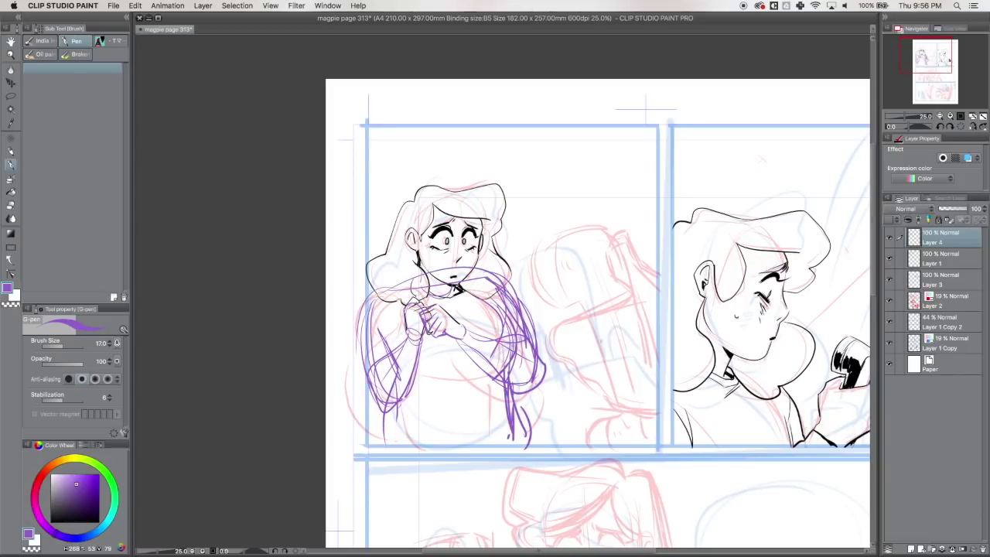
Hide Layer 4 and erase the inked hands and chest lines on Layer 1 with the hard eraser enlarged to 150.
{"action": "left_click", "coordinate": [888, 238]}
{"action": "left_click", "coordinate": [935, 264]}
{"action": "key", "text": "e"}
{"action": "key", "text": "bracketright"}
{"action": "key", "text": "bracketright"}
{"action": "key", "text": "bracketright"}
{"action": "key", "text": "bracketright"}
{"action": "key", "text": "bracketright"}
{"action": "key", "text": "bracketright"}
{"action": "key", "text": "bracketright"}
{"action": "key", "text": "bracketright"}
{"action": "mouse_move", "coordinate": [429, 316]}
{"action": "left_mouse_down"}
{"action": "mouse_move", "coordinate": [416, 297]}
{"action": "mouse_move", "coordinate": [447, 314]}
{"action": "left_mouse_up"}
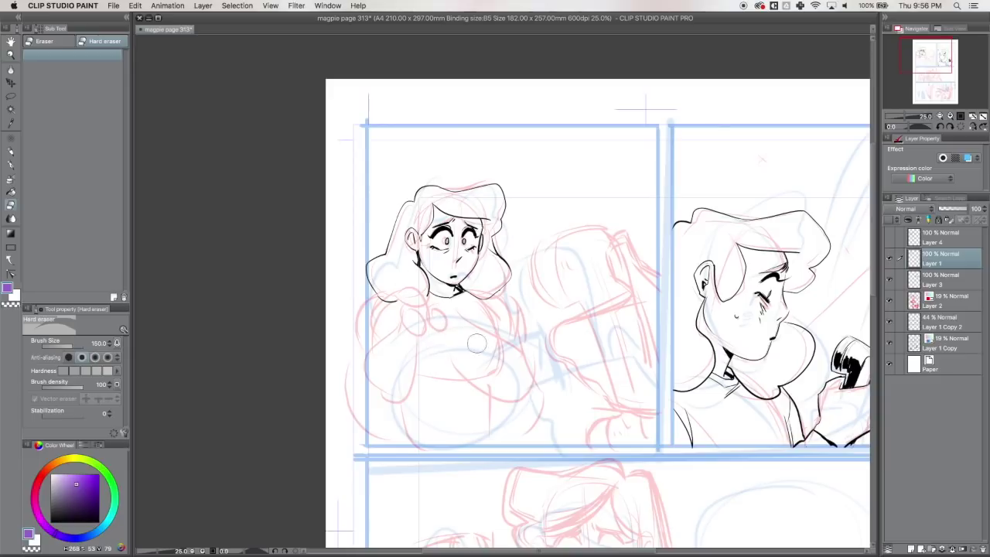
Show Layer 4 again and erase its whole purple arm and torso sketch.
{"action": "left_click", "coordinate": [942, 243]}
{"action": "left_click", "coordinate": [888, 238]}
{"action": "left_click_drag", "start_coordinate": [373, 302], "coordinate": [494, 276]}
{"action": "left_click_drag", "start_coordinate": [367, 337], "coordinate": [524, 309]}
{"action": "mouse_move", "coordinate": [464, 324]}
{"action": "left_mouse_down"}
{"action": "mouse_move", "coordinate": [526, 418]}
{"action": "mouse_move", "coordinate": [520, 445]}
{"action": "left_mouse_up"}
Resketch the near arm in purple, from the shoulder to the rounded elbow and up to the wrist.
{"action": "key", "text": "p"}
{"action": "mouse_move", "coordinate": [378, 308]}
{"action": "left_mouse_down"}
{"action": "mouse_move", "coordinate": [480, 280]}
{"action": "mouse_move", "coordinate": [520, 313]}
{"action": "mouse_move", "coordinate": [373, 357]}
{"action": "mouse_move", "coordinate": [401, 406]}
{"action": "left_mouse_up"}
{"action": "mouse_move", "coordinate": [421, 311]}
{"action": "left_mouse_down"}
{"action": "mouse_move", "coordinate": [408, 314]}
{"action": "mouse_move", "coordinate": [396, 382]}
{"action": "mouse_move", "coordinate": [386, 385]}
{"action": "left_mouse_up"}
{"action": "mouse_move", "coordinate": [425, 326]}
{"action": "left_mouse_down"}
{"action": "mouse_move", "coordinate": [408, 398]}
{"action": "mouse_move", "coordinate": [385, 377]}
{"action": "left_mouse_up"}
{"action": "left_click_drag", "start_coordinate": [402, 338], "coordinate": [372, 391]}
{"action": "left_click_drag", "start_coordinate": [370, 352], "coordinate": [396, 413]}
{"action": "left_click_drag", "start_coordinate": [417, 352], "coordinate": [397, 405]}
Sketch the ovals of the hands and the far arm with its forearm, elbow and outer sleeve in purple.
{"action": "left_click_drag", "start_coordinate": [409, 293], "coordinate": [425, 332]}
{"action": "mouse_move", "coordinate": [429, 306]}
{"action": "left_mouse_down"}
{"action": "mouse_move", "coordinate": [440, 339]}
{"action": "mouse_move", "coordinate": [499, 359]}
{"action": "left_mouse_up"}
{"action": "mouse_move", "coordinate": [445, 342]}
{"action": "left_mouse_down"}
{"action": "mouse_move", "coordinate": [484, 384]}
{"action": "mouse_move", "coordinate": [510, 386]}
{"action": "left_mouse_up"}
{"action": "left_click_drag", "start_coordinate": [495, 362], "coordinate": [506, 390]}
{"action": "left_click_drag", "start_coordinate": [510, 308], "coordinate": [520, 380]}
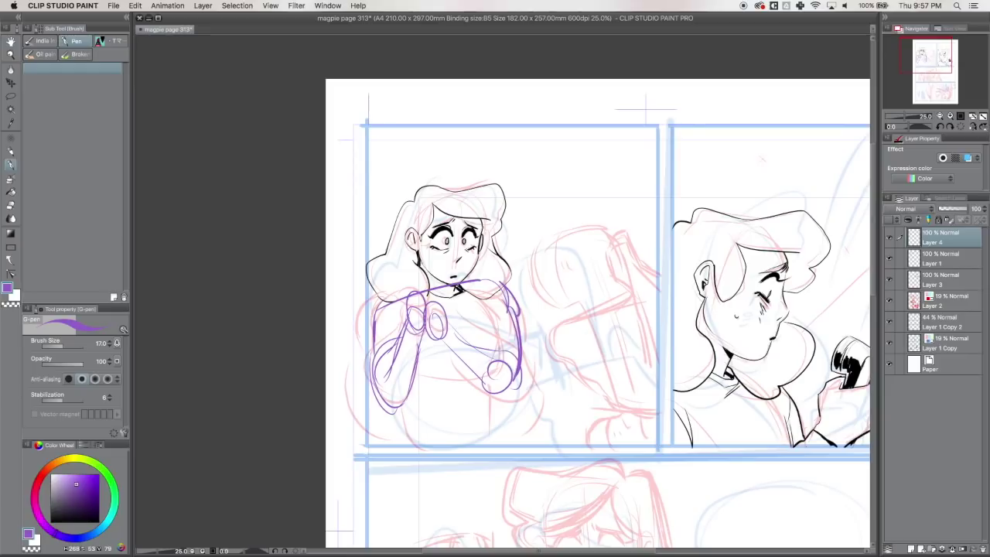
Erase the far arm's forearm and outer sleeve lines and redraw them with the elbow further out.
{"action": "left_click_drag", "start_coordinate": [466, 343], "coordinate": [527, 366]}
{"action": "key", "text": "e"}
{"action": "left_click_drag", "start_coordinate": [518, 307], "coordinate": [519, 338]}
{"action": "mouse_move", "coordinate": [452, 337]}
{"action": "left_mouse_down"}
{"action": "mouse_move", "coordinate": [502, 381]}
{"action": "mouse_move", "coordinate": [504, 336]}
{"action": "mouse_move", "coordinate": [510, 375]}
{"action": "left_mouse_up"}
{"action": "key", "text": "p"}
{"action": "left_click_drag", "start_coordinate": [501, 340], "coordinate": [534, 363]}
{"action": "left_click_drag", "start_coordinate": [510, 305], "coordinate": [532, 359]}
Sketch the chest's side curve and both sides of the torso down past the panel's lower border.
{"action": "mouse_move", "coordinate": [478, 289]}
{"action": "left_mouse_down"}
{"action": "mouse_move", "coordinate": [507, 345]}
{"action": "mouse_move", "coordinate": [504, 324]}
{"action": "left_mouse_up"}
{"action": "mouse_move", "coordinate": [499, 327]}
{"action": "left_mouse_down"}
{"action": "mouse_move", "coordinate": [503, 384]}
{"action": "mouse_move", "coordinate": [488, 383]}
{"action": "left_mouse_up"}
{"action": "left_click_drag", "start_coordinate": [506, 375], "coordinate": [511, 447]}
{"action": "left_click_drag", "start_coordinate": [405, 341], "coordinate": [382, 464]}
{"action": "left_click_drag", "start_coordinate": [504, 370], "coordinate": [520, 443]}
{"action": "mouse_move", "coordinate": [391, 374]}
{"action": "left_mouse_down"}
{"action": "mouse_move", "coordinate": [387, 461]}
{"action": "mouse_move", "coordinate": [356, 480]}
{"action": "left_mouse_up"}
Transform the purple sketch on Layer 4 at a scale ratio of 106 and fit it under the head.
{"action": "key", "text": "super+t"}
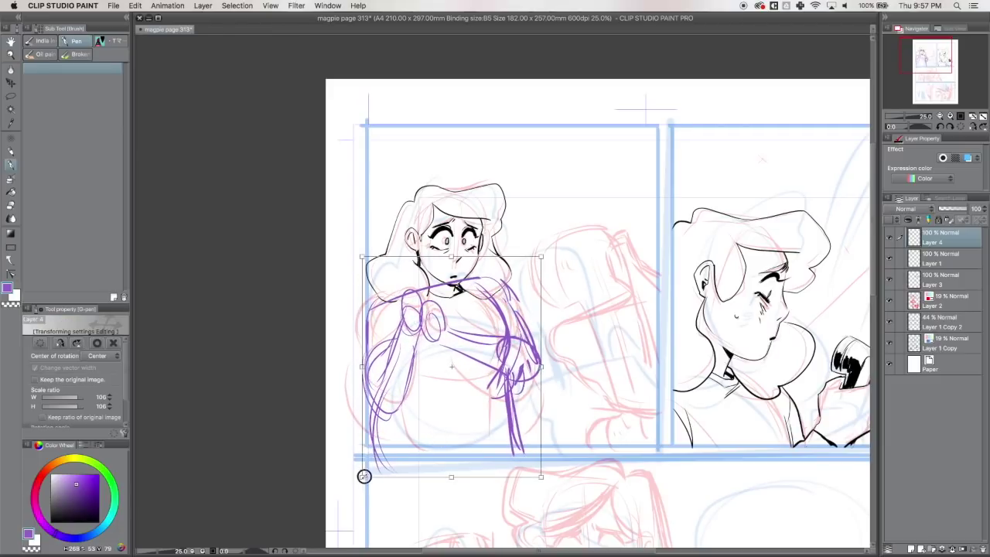
{"action": "left_click_drag", "start_coordinate": [437, 458], "coordinate": [448, 457]}
{"action": "key", "text": "Return"}
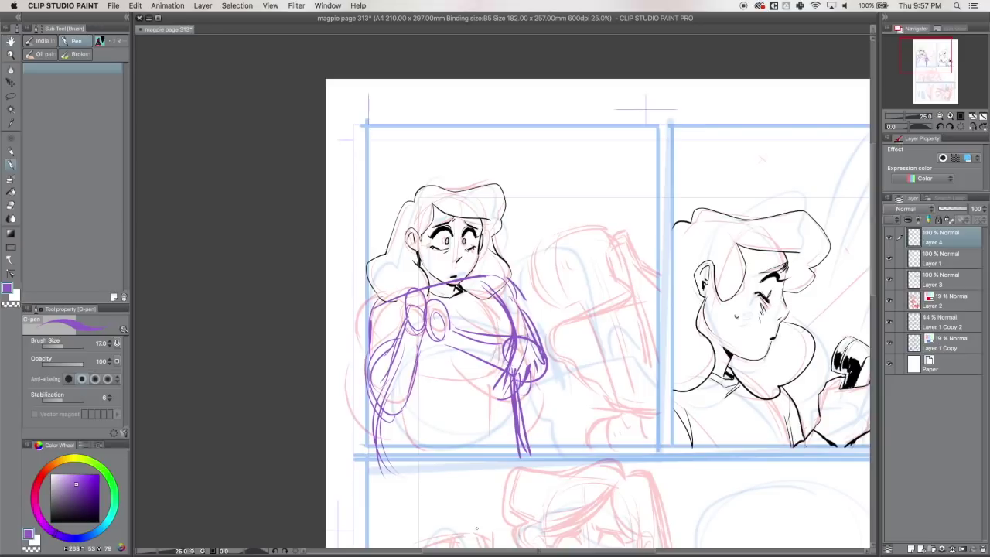
Lower Layer 4's opacity to 53%, add a new layer for the inks and set the drawing colour to black.
{"action": "left_click_drag", "start_coordinate": [968, 208], "coordinate": [955, 209]}
{"action": "left_click", "coordinate": [911, 548]}
{"action": "left_click", "coordinate": [950, 116]}
{"action": "left_click", "coordinate": [950, 116]}
{"action": "left_click_drag", "start_coordinate": [925, 56], "coordinate": [925, 58]}
{"action": "left_click", "coordinate": [78, 492]}
{"action": "left_click_drag", "start_coordinate": [77, 493], "coordinate": [49, 522]}
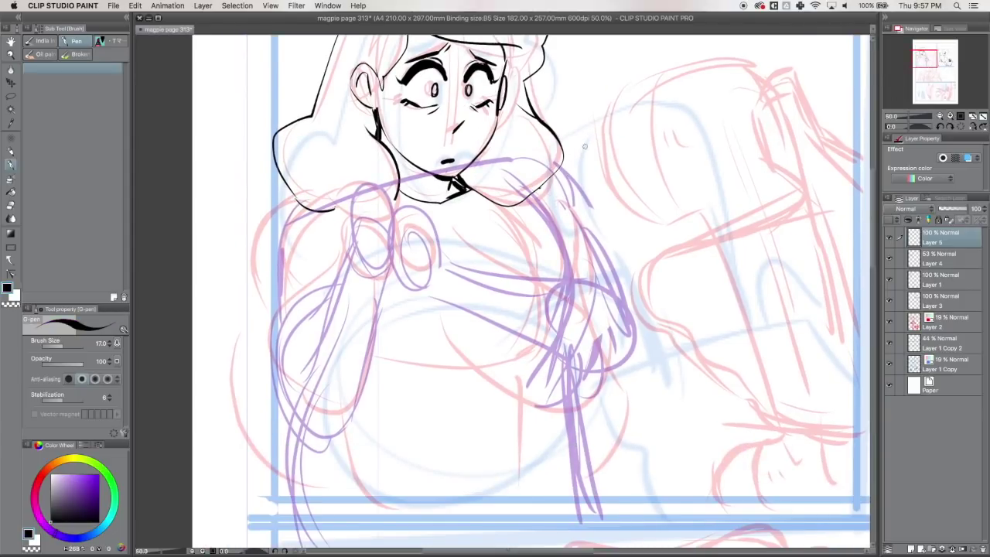
Ink the neckline and the first hand's fingers, knuckles and sides in black.
{"action": "mouse_move", "coordinate": [473, 192]}
{"action": "left_mouse_down"}
{"action": "mouse_move", "coordinate": [396, 196]}
{"action": "mouse_move", "coordinate": [479, 191]}
{"action": "left_mouse_up"}
{"action": "mouse_move", "coordinate": [348, 207]}
{"action": "left_mouse_down"}
{"action": "mouse_move", "coordinate": [357, 258]}
{"action": "mouse_move", "coordinate": [372, 190]}
{"action": "left_mouse_up"}
{"action": "mouse_move", "coordinate": [355, 208]}
{"action": "left_mouse_down"}
{"action": "mouse_move", "coordinate": [378, 194]}
{"action": "mouse_move", "coordinate": [389, 205]}
{"action": "left_mouse_up"}
{"action": "mouse_move", "coordinate": [365, 214]}
{"action": "left_mouse_down"}
{"action": "mouse_move", "coordinate": [390, 204]}
{"action": "mouse_move", "coordinate": [393, 213]}
{"action": "left_mouse_up"}
{"action": "mouse_move", "coordinate": [390, 211]}
{"action": "left_mouse_down"}
{"action": "mouse_move", "coordinate": [400, 223]}
{"action": "mouse_move", "coordinate": [382, 278]}
{"action": "left_mouse_up"}
{"action": "mouse_move", "coordinate": [439, 239]}
{"action": "left_mouse_down"}
{"action": "mouse_move", "coordinate": [440, 255]}
{"action": "mouse_move", "coordinate": [403, 221]}
{"action": "mouse_move", "coordinate": [443, 259]}
{"action": "left_mouse_up"}
{"action": "key", "text": "e"}
{"action": "key", "text": "p"}
{"action": "left_click_drag", "start_coordinate": [394, 216], "coordinate": [393, 230]}
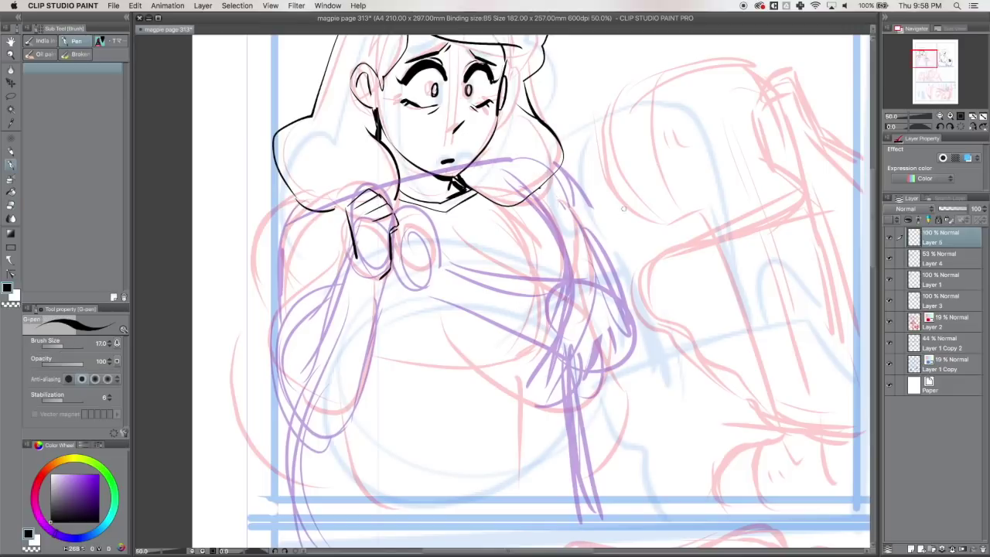
Ink the far shoulder's outer edge and the near arm's shoulder, wrist, sleeve and elbow.
{"action": "left_click_drag", "start_coordinate": [554, 168], "coordinate": [619, 286]}
{"action": "mouse_move", "coordinate": [299, 202]}
{"action": "left_mouse_down"}
{"action": "mouse_move", "coordinate": [272, 333]}
{"action": "mouse_move", "coordinate": [303, 433]}
{"action": "mouse_move", "coordinate": [371, 387]}
{"action": "left_mouse_up"}
{"action": "left_click_drag", "start_coordinate": [353, 257], "coordinate": [383, 288]}
{"action": "mouse_move", "coordinate": [355, 286]}
{"action": "left_mouse_down"}
{"action": "mouse_move", "coordinate": [385, 296]}
{"action": "mouse_move", "coordinate": [276, 342]}
{"action": "left_mouse_up"}
{"action": "left_click_drag", "start_coordinate": [380, 329], "coordinate": [366, 402]}
Ink the second hand's outline, the far forearm and elbow, the sleeve folds and the lines joining the shoulders to the hair.
{"action": "left_click_drag", "start_coordinate": [399, 213], "coordinate": [416, 223]}
{"action": "mouse_move", "coordinate": [413, 213]}
{"action": "left_mouse_down"}
{"action": "mouse_move", "coordinate": [437, 258]}
{"action": "mouse_move", "coordinate": [414, 286]}
{"action": "mouse_move", "coordinate": [471, 279]}
{"action": "mouse_move", "coordinate": [458, 300]}
{"action": "mouse_move", "coordinate": [442, 301]}
{"action": "mouse_move", "coordinate": [454, 310]}
{"action": "left_mouse_up"}
{"action": "key", "text": "super+z"}
{"action": "mouse_move", "coordinate": [454, 311]}
{"action": "left_mouse_down"}
{"action": "mouse_move", "coordinate": [548, 355]}
{"action": "mouse_move", "coordinate": [609, 286]}
{"action": "left_mouse_up"}
{"action": "left_click_drag", "start_coordinate": [453, 275], "coordinate": [607, 262]}
{"action": "left_click_drag", "start_coordinate": [548, 271], "coordinate": [608, 257]}
{"action": "left_click_drag", "start_coordinate": [318, 223], "coordinate": [348, 282]}
{"action": "left_click_drag", "start_coordinate": [343, 213], "coordinate": [348, 208]}
{"action": "left_click_drag", "start_coordinate": [552, 174], "coordinate": [527, 199]}
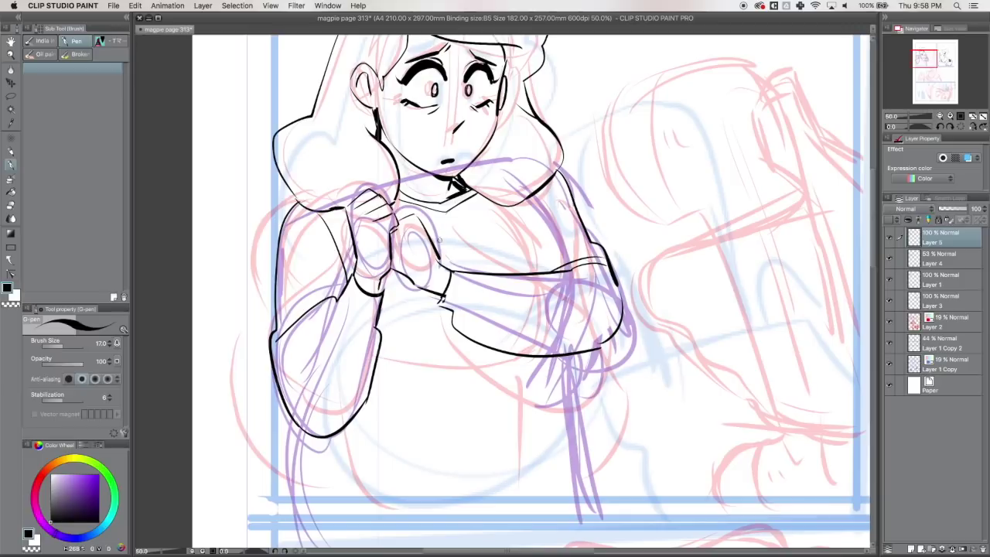
Refine the second hand's outline and add short finger lines where it meets the first hand.
{"action": "mouse_move", "coordinate": [419, 218]}
{"action": "left_mouse_down"}
{"action": "mouse_move", "coordinate": [439, 280]}
{"action": "mouse_move", "coordinate": [402, 275]}
{"action": "mouse_move", "coordinate": [408, 285]}
{"action": "left_mouse_up"}
{"action": "key", "text": "e"}
{"action": "key", "text": "p"}
{"action": "key", "text": "e"}
{"action": "key", "text": "p"}
{"action": "left_click_drag", "start_coordinate": [408, 224], "coordinate": [396, 226]}
{"action": "mouse_move", "coordinate": [399, 230]}
{"action": "left_mouse_down"}
{"action": "mouse_move", "coordinate": [392, 248]}
{"action": "mouse_move", "coordinate": [414, 289]}
{"action": "left_mouse_up"}
{"action": "key", "text": "e"}
{"action": "key", "text": "p"}
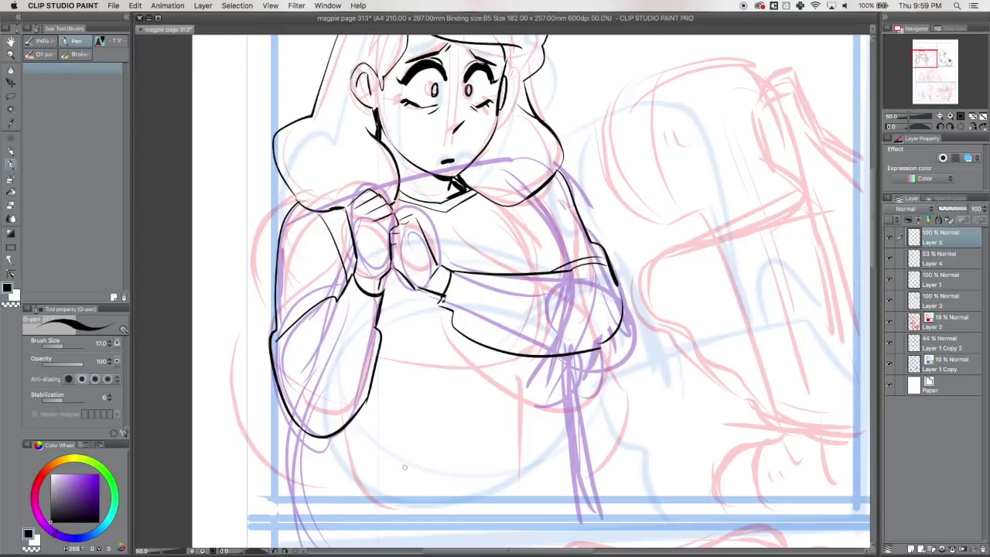
Clean up the far sleeve's cuff, redraw the hands' lower edges and thicken the lines at both wrists.
{"action": "key", "text": "e"}
{"action": "left_click_drag", "start_coordinate": [448, 295], "coordinate": [442, 306]}
{"action": "key", "text": "p"}
{"action": "mouse_move", "coordinate": [381, 283]}
{"action": "left_mouse_down"}
{"action": "mouse_move", "coordinate": [380, 294]}
{"action": "mouse_move", "coordinate": [429, 279]}
{"action": "left_mouse_up"}
{"action": "key", "text": "e"}
{"action": "key", "text": "p"}
{"action": "left_click_drag", "start_coordinate": [389, 253], "coordinate": [379, 288]}
{"action": "key", "text": "e"}
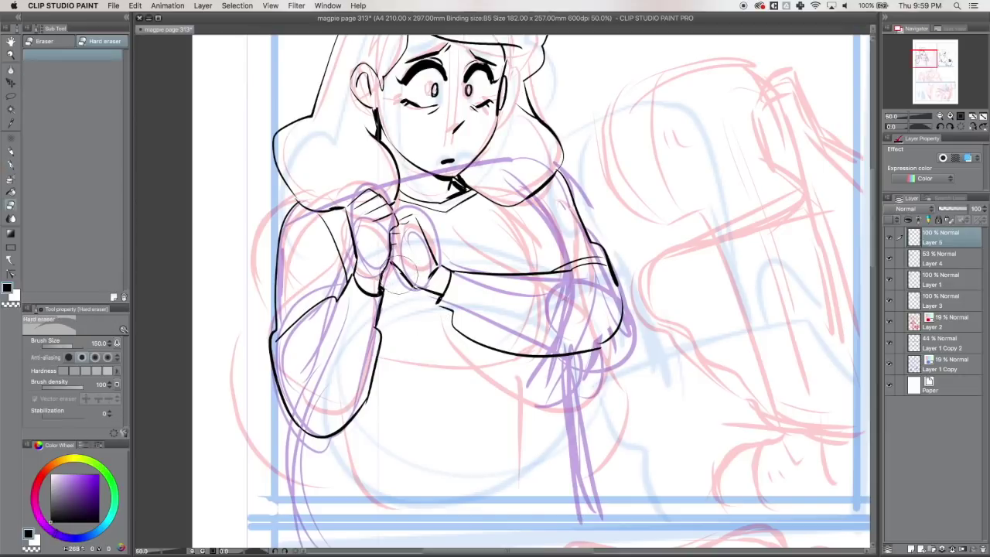
{"action": "key", "text": "p"}
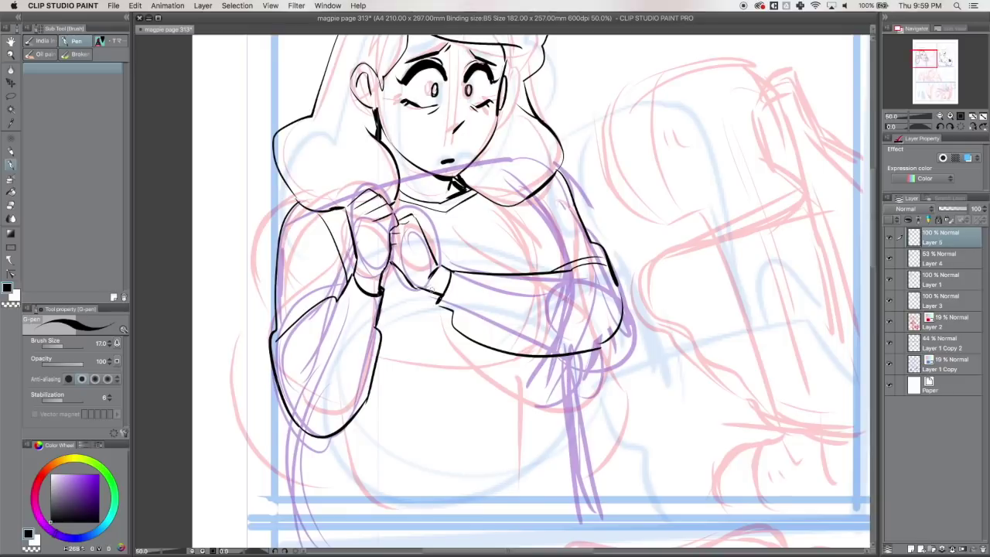
{"action": "left_click_drag", "start_coordinate": [443, 294], "coordinate": [450, 274]}
Ink the chest's curve beside the far arm, erasing and redrawing it down to the forearm.
{"action": "left_click_drag", "start_coordinate": [534, 197], "coordinate": [571, 257]}
{"action": "key", "text": "e"}
{"action": "left_click_drag", "start_coordinate": [531, 201], "coordinate": [573, 253]}
{"action": "key", "text": "p"}
{"action": "key", "text": "e"}
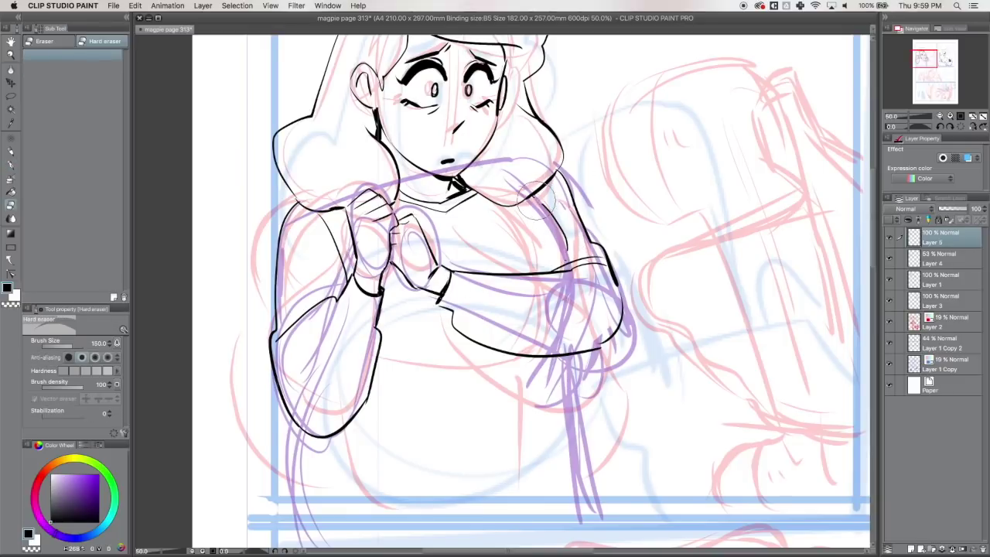
{"action": "key", "text": "p"}
{"action": "key", "text": "e"}
{"action": "key", "text": "p"}
{"action": "key", "text": "e"}
{"action": "key", "text": "p"}
{"action": "left_click_drag", "start_coordinate": [530, 198], "coordinate": [561, 260]}
Ink both sides of the torso below the arms and add two diagonal fold lines under the far forearm.
{"action": "left_click_drag", "start_coordinate": [569, 354], "coordinate": [595, 510]}
{"action": "left_click_drag", "start_coordinate": [300, 424], "coordinate": [300, 519]}
{"action": "key", "text": "e"}
{"action": "key", "text": "p"}
{"action": "left_click_drag", "start_coordinate": [494, 352], "coordinate": [462, 408]}
{"action": "left_click_drag", "start_coordinate": [485, 347], "coordinate": [437, 416]}
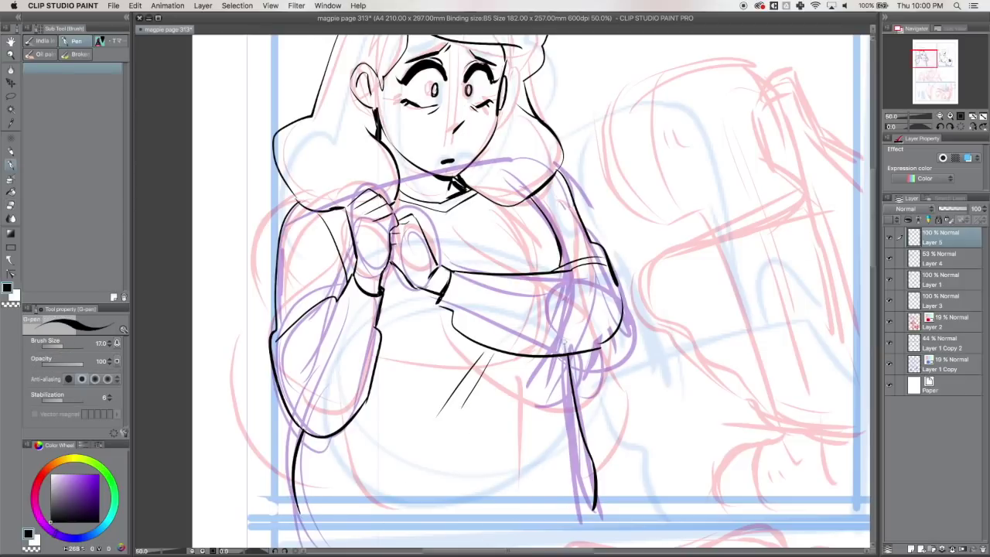
Add finishing strokes at the far shoulder and collar, and hide the purple sketch on Layer 4.
{"action": "left_click_drag", "start_coordinate": [551, 177], "coordinate": [550, 214]}
{"action": "mouse_move", "coordinate": [466, 189]}
{"action": "left_mouse_down"}
{"action": "mouse_move", "coordinate": [448, 198]}
{"action": "mouse_move", "coordinate": [462, 188]}
{"action": "left_mouse_up"}
{"action": "left_click", "coordinate": [944, 116]}
{"action": "left_click", "coordinate": [889, 258]}
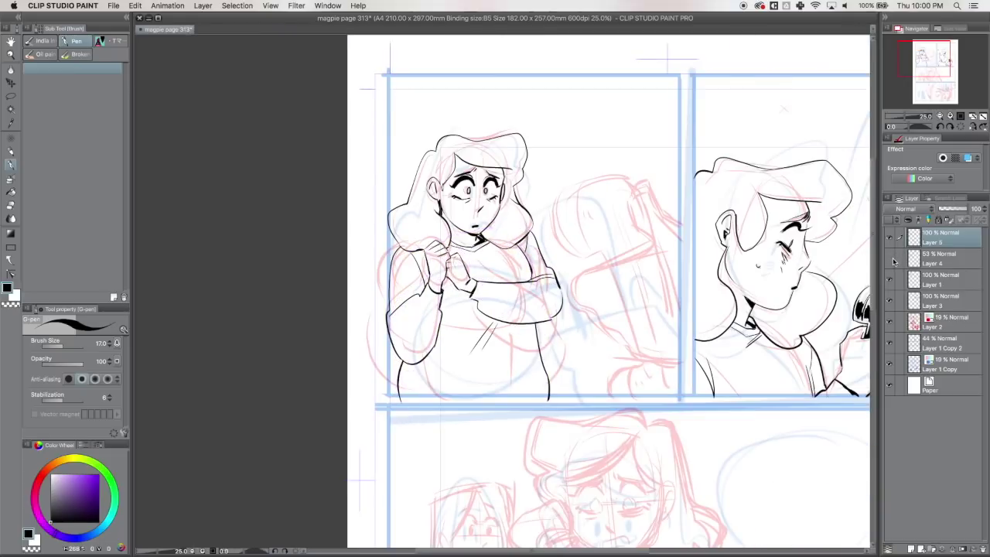
Add a new layer and ink the thumb and the outline of the hand gripping the telephone handset in the first panel.
{"action": "left_click", "coordinate": [911, 548]}
{"action": "left_click", "coordinate": [951, 116]}
{"action": "left_click_drag", "start_coordinate": [950, 77], "coordinate": [933, 58]}
{"action": "mouse_move", "coordinate": [504, 99]}
{"action": "left_mouse_down"}
{"action": "mouse_move", "coordinate": [402, 76]}
{"action": "mouse_move", "coordinate": [418, 240]}
{"action": "mouse_move", "coordinate": [447, 235]}
{"action": "mouse_move", "coordinate": [450, 249]}
{"action": "mouse_move", "coordinate": [499, 151]}
{"action": "mouse_move", "coordinate": [514, 183]}
{"action": "left_mouse_up"}
{"action": "mouse_move", "coordinate": [527, 78]}
{"action": "left_mouse_down"}
{"action": "mouse_move", "coordinate": [549, 128]}
{"action": "mouse_move", "coordinate": [523, 113]}
{"action": "mouse_move", "coordinate": [595, 176]}
{"action": "left_mouse_up"}
{"action": "mouse_move", "coordinate": [513, 182]}
{"action": "left_mouse_down"}
{"action": "mouse_move", "coordinate": [544, 226]}
{"action": "mouse_move", "coordinate": [405, 291]}
{"action": "mouse_move", "coordinate": [442, 369]}
{"action": "mouse_move", "coordinate": [516, 441]}
{"action": "mouse_move", "coordinate": [603, 445]}
{"action": "left_mouse_up"}
Ink the rim of the large handset's earpiece and hatch a black shadow along its lower edge.
{"action": "left_click_drag", "start_coordinate": [450, 251], "coordinate": [457, 264]}
{"action": "left_click_drag", "start_coordinate": [393, 88], "coordinate": [437, 227]}
{"action": "left_click_drag", "start_coordinate": [370, 217], "coordinate": [403, 198]}
{"action": "left_click_drag", "start_coordinate": [375, 219], "coordinate": [402, 202]}
{"action": "left_click_drag", "start_coordinate": [403, 210], "coordinate": [416, 206]}
{"action": "left_click_drag", "start_coordinate": [386, 232], "coordinate": [433, 220]}
{"action": "mouse_move", "coordinate": [413, 242]}
{"action": "left_mouse_down"}
{"action": "mouse_move", "coordinate": [439, 230]}
{"action": "mouse_move", "coordinate": [392, 233]}
{"action": "left_mouse_up"}
{"action": "mouse_move", "coordinate": [386, 232]}
{"action": "left_mouse_down"}
{"action": "mouse_move", "coordinate": [405, 226]}
{"action": "mouse_move", "coordinate": [372, 216]}
{"action": "left_mouse_up"}
{"action": "left_click_drag", "start_coordinate": [374, 193], "coordinate": [396, 175]}
Ink the contour line down the handset's body and hatch its underside just above the hand.
{"action": "left_click_drag", "start_coordinate": [414, 235], "coordinate": [445, 209]}
{"action": "mouse_move", "coordinate": [503, 83]}
{"action": "left_mouse_down"}
{"action": "mouse_move", "coordinate": [493, 102]}
{"action": "mouse_move", "coordinate": [497, 236]}
{"action": "left_mouse_up"}
{"action": "mouse_move", "coordinate": [542, 214]}
{"action": "left_mouse_down"}
{"action": "mouse_move", "coordinate": [514, 241]}
{"action": "mouse_move", "coordinate": [481, 252]}
{"action": "left_mouse_up"}
{"action": "left_click_drag", "start_coordinate": [499, 242], "coordinate": [456, 261]}
{"action": "left_click_drag", "start_coordinate": [544, 229], "coordinate": [474, 263]}
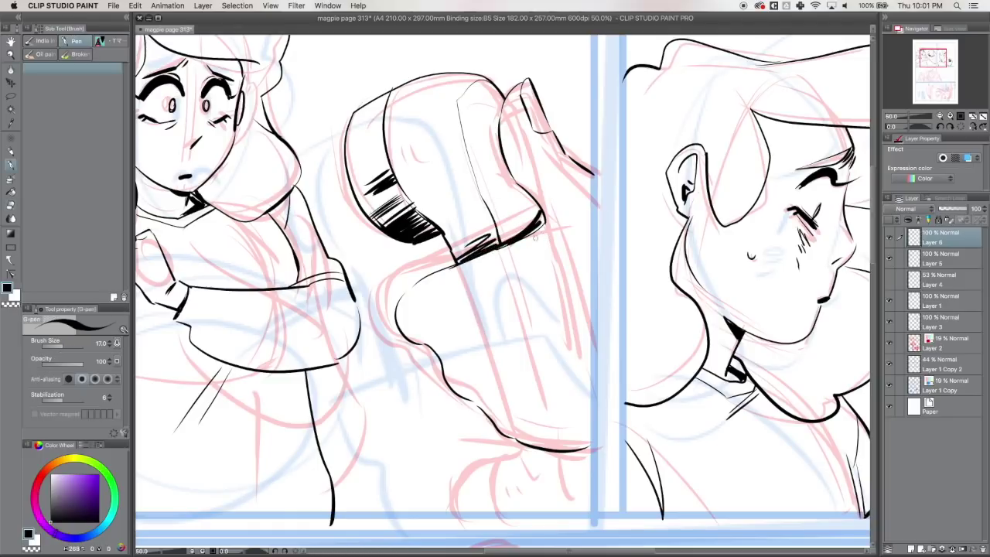
Ink the handset's mouthpiece end emerging below the hand, erasing and redrawing its outer curve.
{"action": "left_click_drag", "start_coordinate": [527, 442], "coordinate": [464, 532]}
{"action": "key", "text": "e"}
{"action": "mouse_move", "coordinate": [535, 441]}
{"action": "left_mouse_down"}
{"action": "mouse_move", "coordinate": [464, 531]}
{"action": "mouse_move", "coordinate": [542, 447]}
{"action": "mouse_move", "coordinate": [461, 520]}
{"action": "left_mouse_up"}
{"action": "key", "text": "p"}
{"action": "key", "text": "e"}
{"action": "key", "text": "p"}
{"action": "left_click_drag", "start_coordinate": [476, 464], "coordinate": [461, 522]}
{"action": "left_click_drag", "start_coordinate": [499, 460], "coordinate": [496, 514]}
{"action": "left_click_drag", "start_coordinate": [500, 457], "coordinate": [491, 485]}
{"action": "mouse_move", "coordinate": [544, 453]}
{"action": "left_mouse_down"}
{"action": "mouse_move", "coordinate": [552, 490]}
{"action": "mouse_move", "coordinate": [576, 510]}
{"action": "left_mouse_up"}
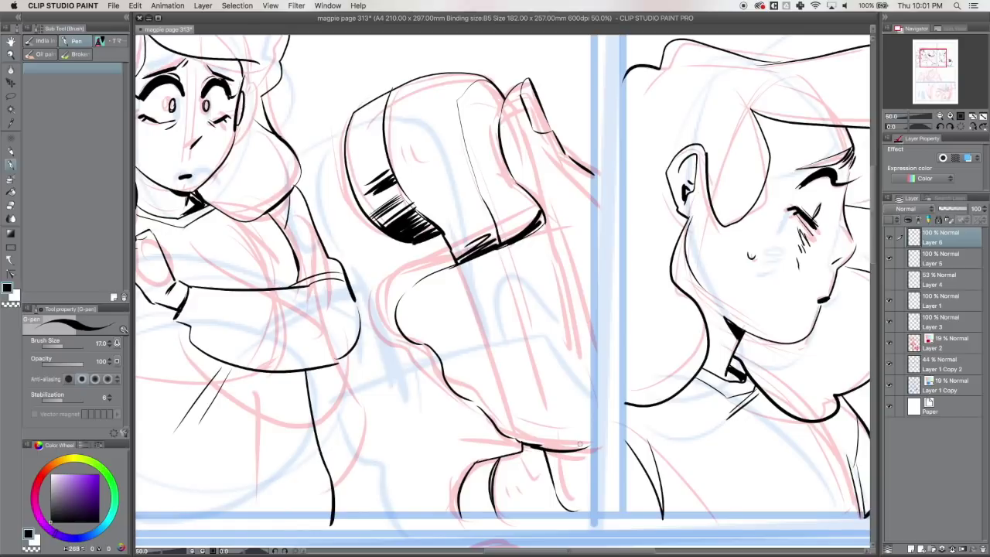
Add a faint crease on the gripping hand, fill the thumbnail black and hatch the mouthpiece below.
{"action": "left_click_drag", "start_coordinate": [461, 332], "coordinate": [532, 313]}
{"action": "mouse_move", "coordinate": [529, 78]}
{"action": "left_mouse_down"}
{"action": "mouse_move", "coordinate": [535, 116]}
{"action": "mouse_move", "coordinate": [559, 140]}
{"action": "left_mouse_up"}
{"action": "key", "text": "e"}
{"action": "key", "text": "p"}
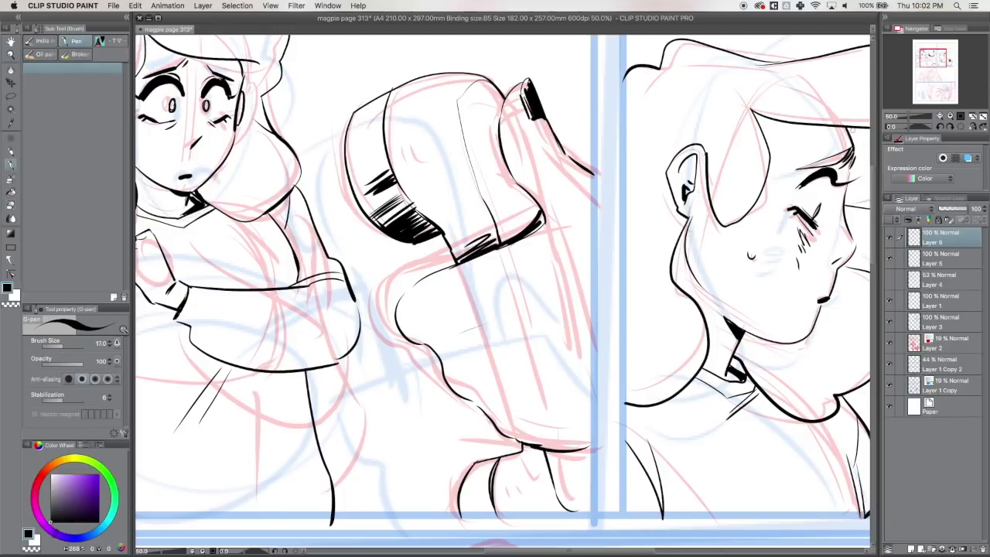
{"action": "left_click", "coordinate": [940, 117]}
{"action": "left_click", "coordinate": [940, 117]}
{"action": "left_click_drag", "start_coordinate": [941, 61], "coordinate": [943, 62]}
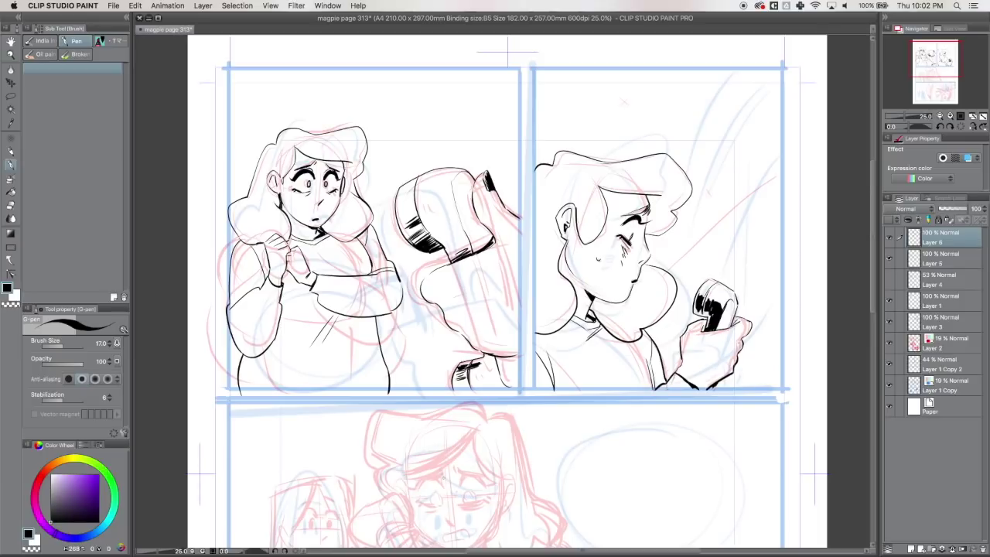
Add a new layer and ink the worried woman's nose and one upper eyelid in the panel below, undoing unsatisfactory strokes.
{"action": "left_click_drag", "start_coordinate": [932, 70], "coordinate": [931, 75]}
{"action": "left_click", "coordinate": [910, 549]}
{"action": "left_click", "coordinate": [949, 116]}
{"action": "left_click", "coordinate": [950, 116]}
{"action": "left_click", "coordinate": [947, 73]}
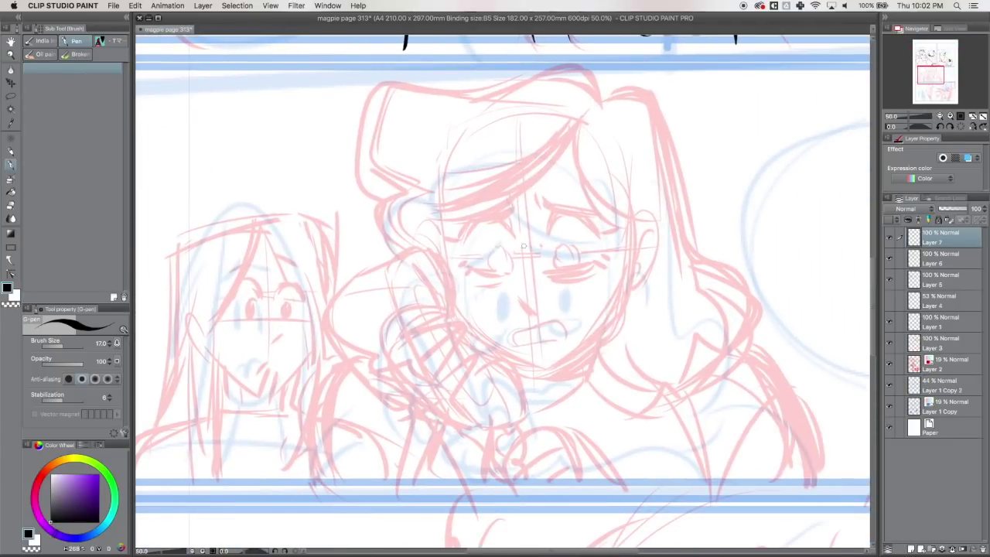
{"action": "left_click_drag", "start_coordinate": [414, 243], "coordinate": [387, 271]}
{"action": "key", "text": "ctrl+z"}
{"action": "left_click_drag", "start_coordinate": [518, 300], "coordinate": [534, 318]}
{"action": "mouse_move", "coordinate": [547, 233]}
{"action": "left_mouse_down"}
{"action": "mouse_move", "coordinate": [567, 215]}
{"action": "mouse_move", "coordinate": [598, 243]}
{"action": "left_mouse_up"}
{"action": "key", "text": "ctrl+z"}
{"action": "mouse_move", "coordinate": [518, 237]}
{"action": "left_mouse_down"}
{"action": "mouse_move", "coordinate": [490, 217]}
{"action": "mouse_move", "coordinate": [462, 244]}
{"action": "left_mouse_up"}
{"action": "key", "text": "ctrl+z"}
{"action": "key", "text": "ctrl+z"}
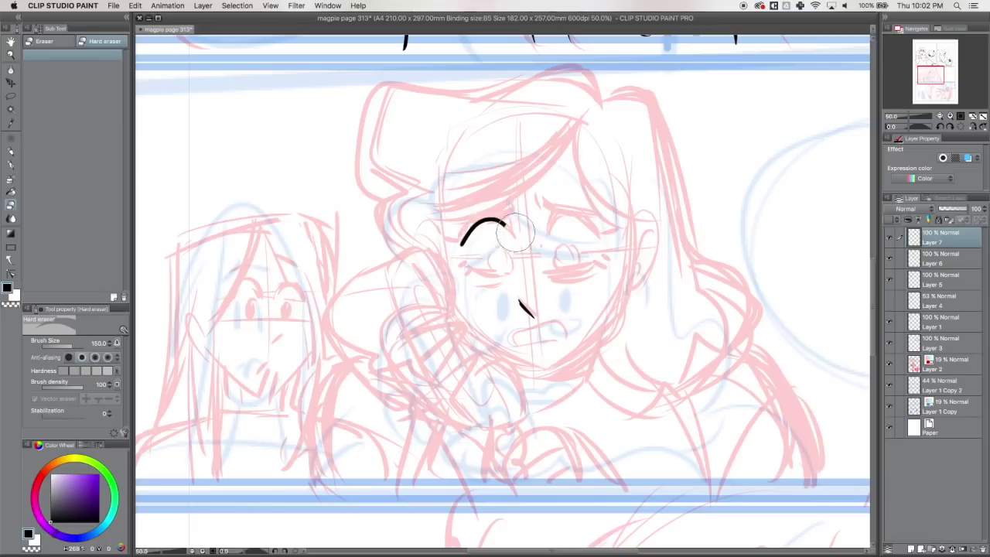
Flip the canvas view horizontally and ink both upper eyelids with their outer lashes.
{"action": "left_click", "coordinate": [962, 127]}
{"action": "mouse_move", "coordinate": [407, 234]}
{"action": "left_mouse_down"}
{"action": "mouse_move", "coordinate": [537, 232]}
{"action": "mouse_move", "coordinate": [541, 244]}
{"action": "left_mouse_up"}
{"action": "mouse_move", "coordinate": [462, 232]}
{"action": "left_mouse_down"}
{"action": "mouse_move", "coordinate": [422, 215]}
{"action": "mouse_move", "coordinate": [391, 220]}
{"action": "left_mouse_up"}
{"action": "left_click_drag", "start_coordinate": [499, 232], "coordinate": [556, 236]}
{"action": "key", "text": "e"}
{"action": "key", "text": "p"}
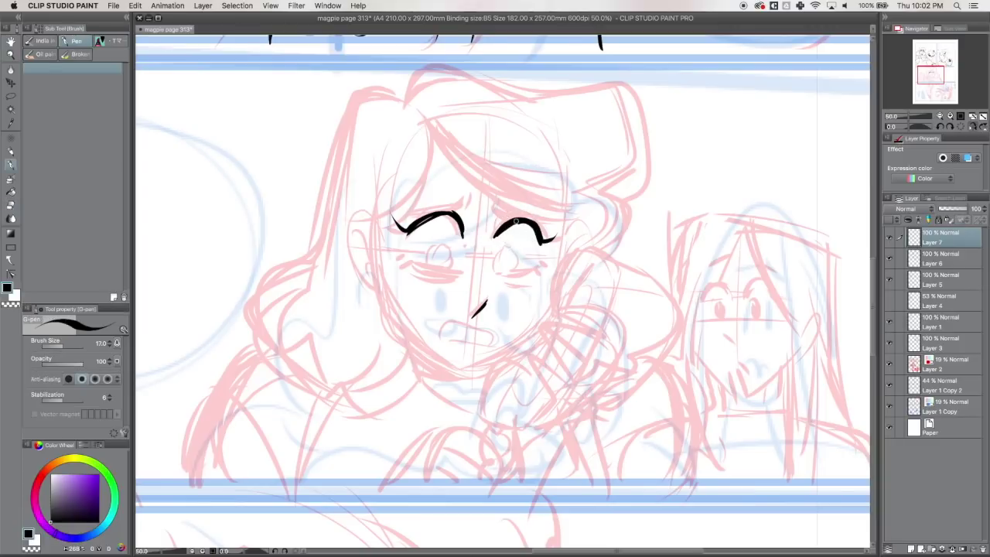
Thicken the upper eyelids and ink the pupils and lower lash lines of both eyes.
{"action": "mouse_move", "coordinate": [449, 213]}
{"action": "left_mouse_down"}
{"action": "mouse_move", "coordinate": [462, 235]}
{"action": "mouse_move", "coordinate": [521, 223]}
{"action": "left_mouse_up"}
{"action": "left_click_drag", "start_coordinate": [446, 247], "coordinate": [443, 248]}
{"action": "mouse_move", "coordinate": [506, 250]}
{"action": "left_mouse_down"}
{"action": "mouse_move", "coordinate": [501, 271]}
{"action": "mouse_move", "coordinate": [547, 270]}
{"action": "left_mouse_up"}
{"action": "left_click_drag", "start_coordinate": [409, 261], "coordinate": [450, 269]}
{"action": "mouse_move", "coordinate": [405, 258]}
{"action": "left_mouse_down"}
{"action": "mouse_move", "coordinate": [448, 269]}
{"action": "mouse_move", "coordinate": [397, 267]}
{"action": "left_mouse_up"}
{"action": "mouse_move", "coordinate": [543, 270]}
{"action": "left_mouse_down"}
{"action": "mouse_move", "coordinate": [537, 285]}
{"action": "mouse_move", "coordinate": [529, 275]}
{"action": "left_mouse_up"}
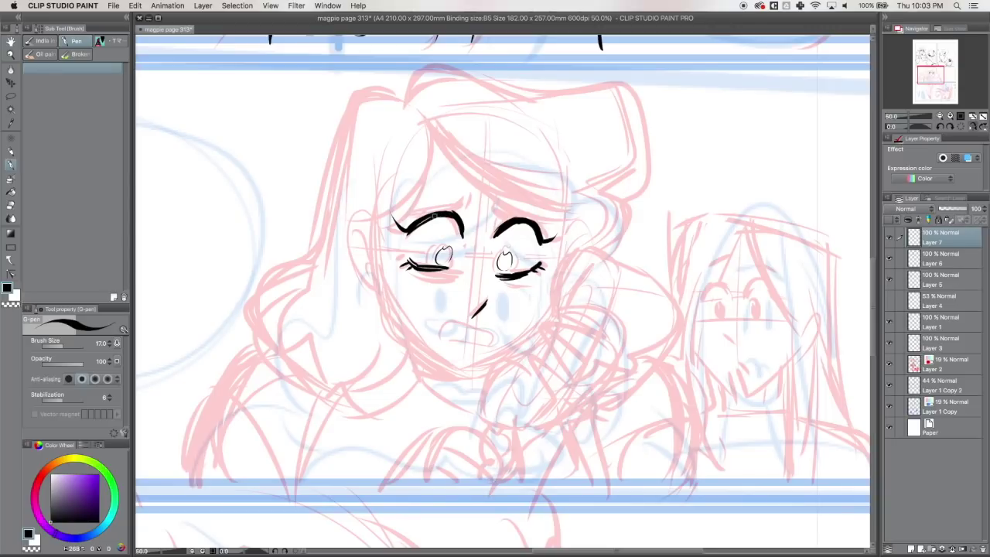
Ink the worried eyebrows, the creases under the eyes and the slanted open mouth.
{"action": "mouse_move", "coordinate": [405, 213]}
{"action": "left_mouse_down"}
{"action": "mouse_move", "coordinate": [468, 196]}
{"action": "mouse_move", "coordinate": [547, 224]}
{"action": "left_mouse_up"}
{"action": "left_click_drag", "start_coordinate": [494, 200], "coordinate": [496, 214]}
{"action": "left_click_drag", "start_coordinate": [413, 272], "coordinate": [519, 280]}
{"action": "mouse_move", "coordinate": [483, 339]}
{"action": "left_mouse_down"}
{"action": "mouse_move", "coordinate": [465, 330]}
{"action": "mouse_move", "coordinate": [490, 345]}
{"action": "mouse_move", "coordinate": [479, 332]}
{"action": "mouse_move", "coordinate": [461, 346]}
{"action": "left_mouse_up"}
Ink the face contour from both temples down to the chin, erasing and redrawing the cheek beside the hand.
{"action": "left_click_drag", "start_coordinate": [567, 213], "coordinate": [552, 309]}
{"action": "key", "text": "ctrl+z"}
{"action": "mouse_move", "coordinate": [569, 209]}
{"action": "left_mouse_down"}
{"action": "mouse_move", "coordinate": [547, 325]}
{"action": "mouse_move", "coordinate": [467, 377]}
{"action": "mouse_move", "coordinate": [385, 312]}
{"action": "left_mouse_up"}
{"action": "left_click_drag", "start_coordinate": [375, 245], "coordinate": [395, 331]}
{"action": "key", "text": "e"}
{"action": "key", "text": "p"}
{"action": "key", "text": "e"}
{"action": "left_click_drag", "start_coordinate": [559, 291], "coordinate": [555, 318]}
{"action": "key", "text": "p"}
{"action": "left_click_drag", "start_coordinate": [557, 261], "coordinate": [545, 325]}
{"action": "mouse_move", "coordinate": [385, 315]}
{"action": "left_mouse_down"}
{"action": "mouse_move", "coordinate": [450, 368]}
{"action": "mouse_move", "coordinate": [486, 371]}
{"action": "mouse_move", "coordinate": [546, 327]}
{"action": "left_mouse_up"}
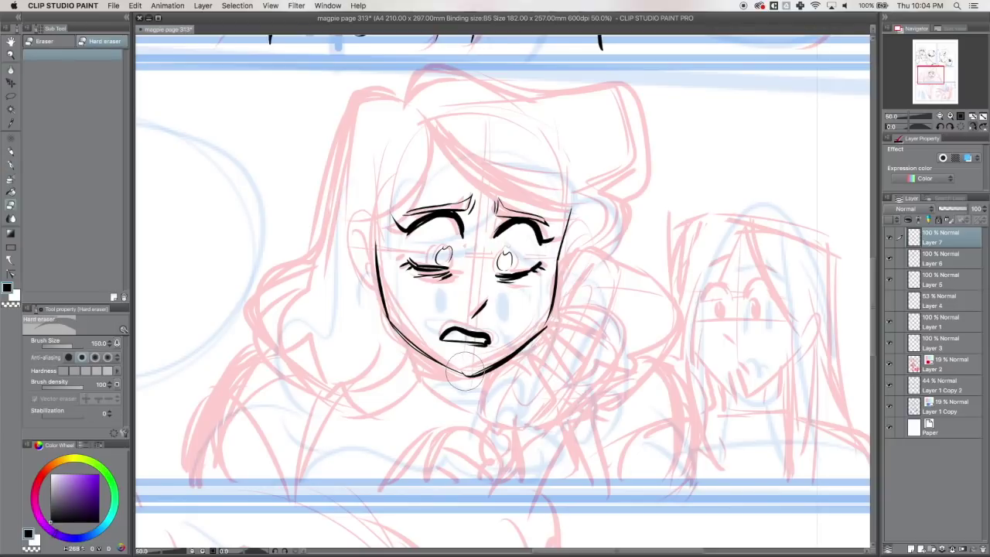
Flip the view back to normal, ink both ears and touch up the inner end of the eyebrow.
{"action": "left_click", "coordinate": [972, 126]}
{"action": "mouse_move", "coordinate": [632, 231]}
{"action": "left_mouse_down"}
{"action": "mouse_move", "coordinate": [648, 209]}
{"action": "mouse_move", "coordinate": [634, 286]}
{"action": "left_mouse_up"}
{"action": "key", "text": "e"}
{"action": "key", "text": "p"}
{"action": "left_click_drag", "start_coordinate": [444, 231], "coordinate": [433, 263]}
{"action": "left_click_drag", "start_coordinate": [516, 199], "coordinate": [510, 221]}
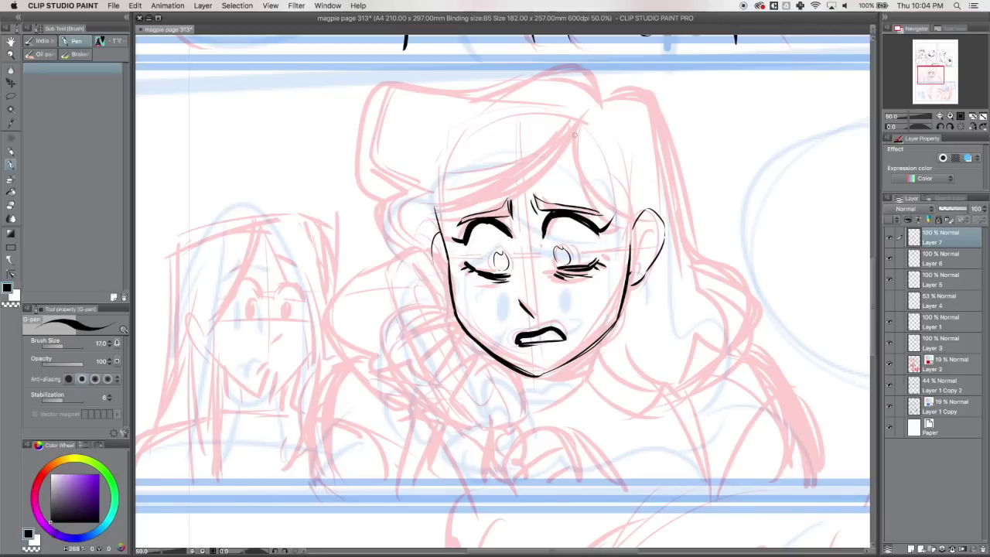
Ink the parted fringe across the forehead, and redraw the nose and mouth.
{"action": "mouse_move", "coordinate": [580, 117]}
{"action": "left_mouse_down"}
{"action": "mouse_move", "coordinate": [520, 182]}
{"action": "mouse_move", "coordinate": [401, 210]}
{"action": "mouse_move", "coordinate": [627, 245]}
{"action": "left_mouse_up"}
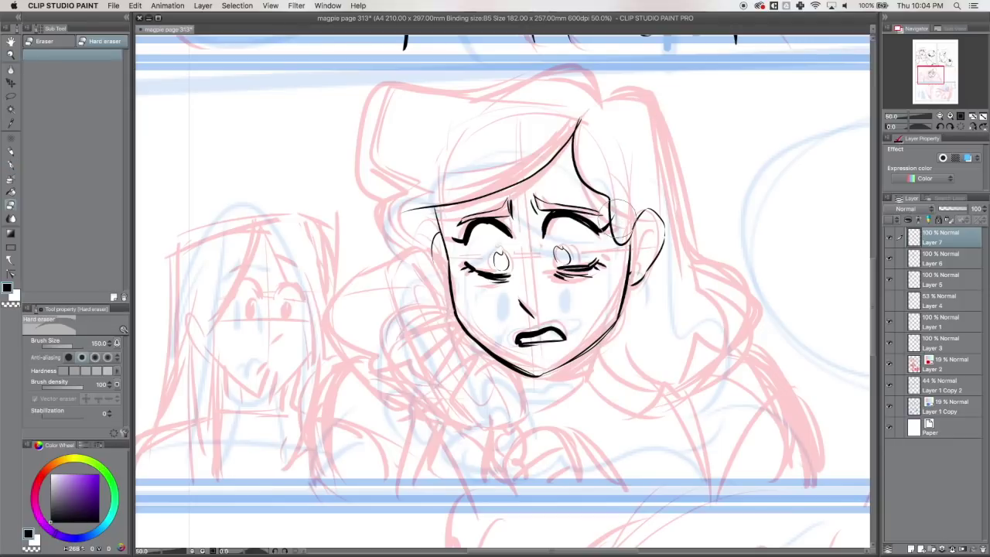
{"action": "left_click_drag", "start_coordinate": [458, 232], "coordinate": [466, 242]}
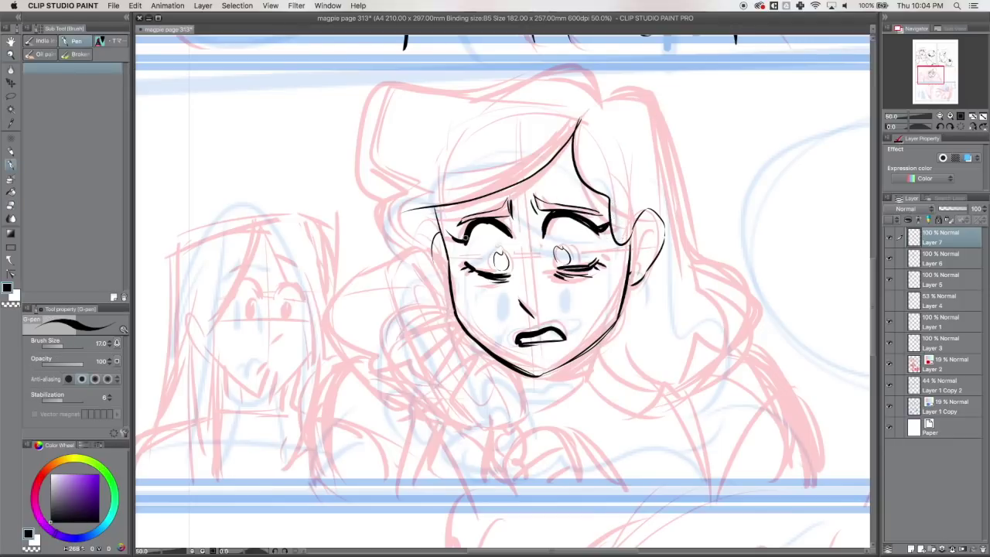
{"action": "key", "text": "super+z"}
{"action": "mouse_move", "coordinate": [514, 300]}
{"action": "left_mouse_down"}
{"action": "mouse_move", "coordinate": [530, 314]}
{"action": "mouse_move", "coordinate": [521, 334]}
{"action": "mouse_move", "coordinate": [545, 358]}
{"action": "mouse_move", "coordinate": [555, 342]}
{"action": "mouse_move", "coordinate": [541, 346]}
{"action": "mouse_move", "coordinate": [564, 340]}
{"action": "mouse_move", "coordinate": [530, 332]}
{"action": "mouse_move", "coordinate": [566, 337]}
{"action": "left_mouse_up"}
{"action": "key", "text": "e"}
{"action": "key", "text": "p"}
{"action": "key", "text": "e"}
{"action": "key", "text": "p"}
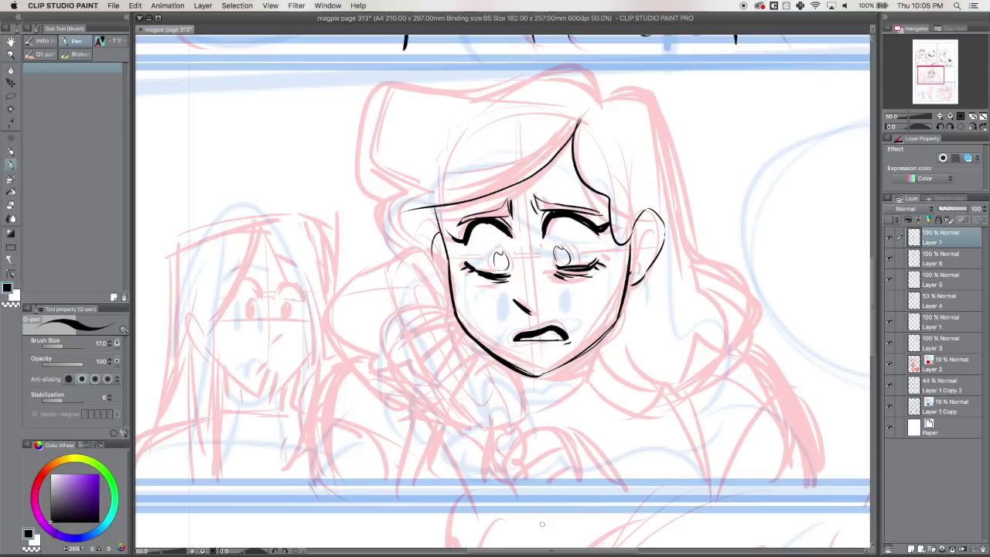
Ink the outer hair outline over the crown and down both sides of the head.
{"action": "key", "text": "super+z"}
{"action": "mouse_move", "coordinate": [601, 102]}
{"action": "left_mouse_down"}
{"action": "mouse_move", "coordinate": [578, 63]}
{"action": "mouse_move", "coordinate": [473, 102]}
{"action": "left_mouse_up"}
{"action": "key", "text": "super+z"}
{"action": "mouse_move", "coordinate": [602, 99]}
{"action": "left_mouse_down"}
{"action": "mouse_move", "coordinate": [495, 85]}
{"action": "mouse_move", "coordinate": [366, 196]}
{"action": "mouse_move", "coordinate": [390, 249]}
{"action": "mouse_move", "coordinate": [696, 230]}
{"action": "mouse_move", "coordinate": [642, 392]}
{"action": "left_mouse_up"}
Ink the lower curl of hair beside the neck, cleaning up where it meets the jaw and ear.
{"action": "mouse_move", "coordinate": [623, 298]}
{"action": "left_mouse_down"}
{"action": "mouse_move", "coordinate": [628, 400]}
{"action": "mouse_move", "coordinate": [674, 392]}
{"action": "left_mouse_up"}
{"action": "key", "text": "e"}
{"action": "left_click_drag", "start_coordinate": [617, 331], "coordinate": [594, 364]}
{"action": "key", "text": "p"}
{"action": "left_click_drag", "start_coordinate": [605, 328], "coordinate": [660, 290]}
{"action": "key", "text": "e"}
{"action": "key", "text": "p"}
{"action": "left_click_drag", "start_coordinate": [651, 377], "coordinate": [688, 387]}
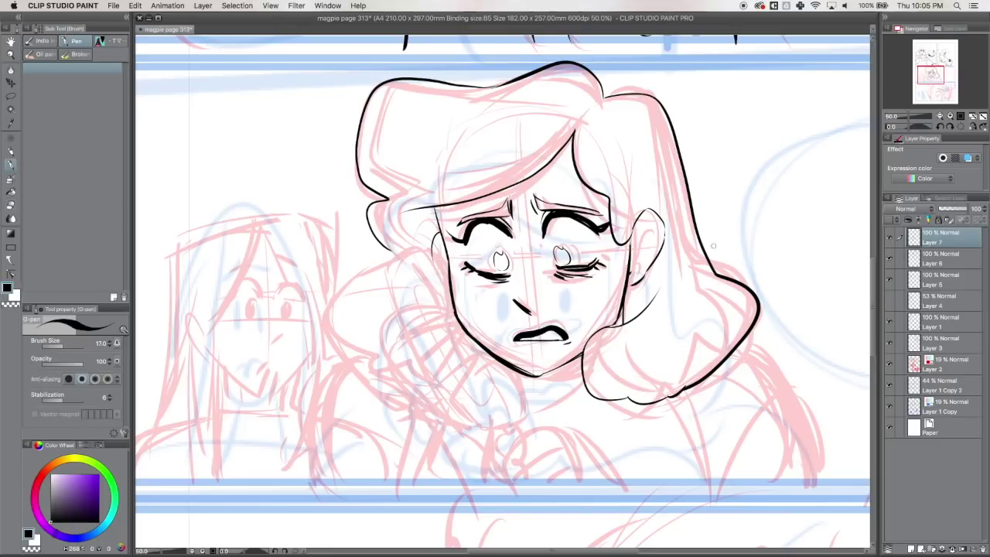
Ink the outline of the raised hand and its curled fingers beside the woman's cheek.
{"action": "mouse_move", "coordinate": [429, 423]}
{"action": "left_mouse_down"}
{"action": "mouse_move", "coordinate": [385, 326]}
{"action": "mouse_move", "coordinate": [437, 298]}
{"action": "mouse_move", "coordinate": [392, 357]}
{"action": "mouse_move", "coordinate": [450, 311]}
{"action": "left_mouse_up"}
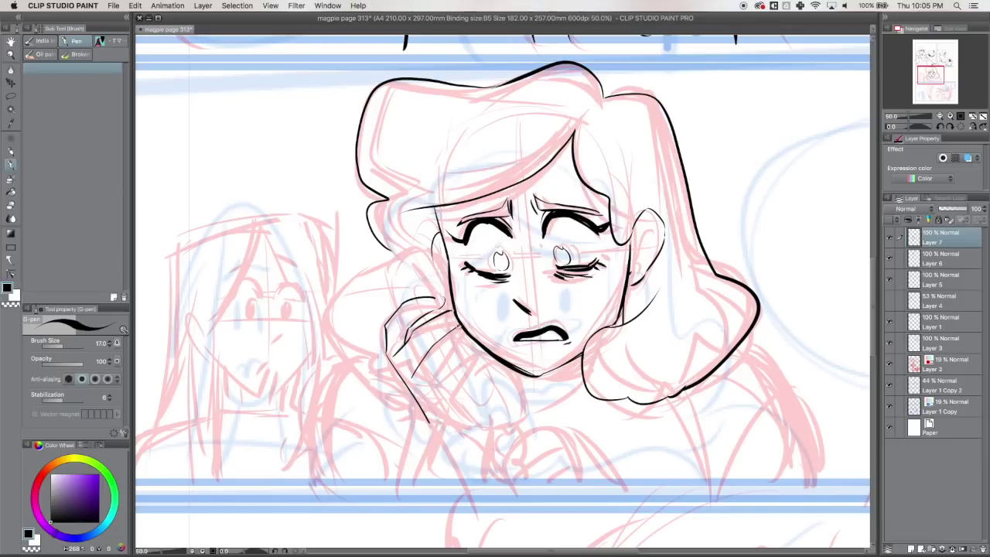
{"action": "key", "text": "e"}
{"action": "mouse_move", "coordinate": [434, 390]}
{"action": "left_mouse_down"}
{"action": "mouse_move", "coordinate": [467, 352]}
{"action": "mouse_move", "coordinate": [437, 424]}
{"action": "mouse_move", "coordinate": [457, 430]}
{"action": "left_mouse_up"}
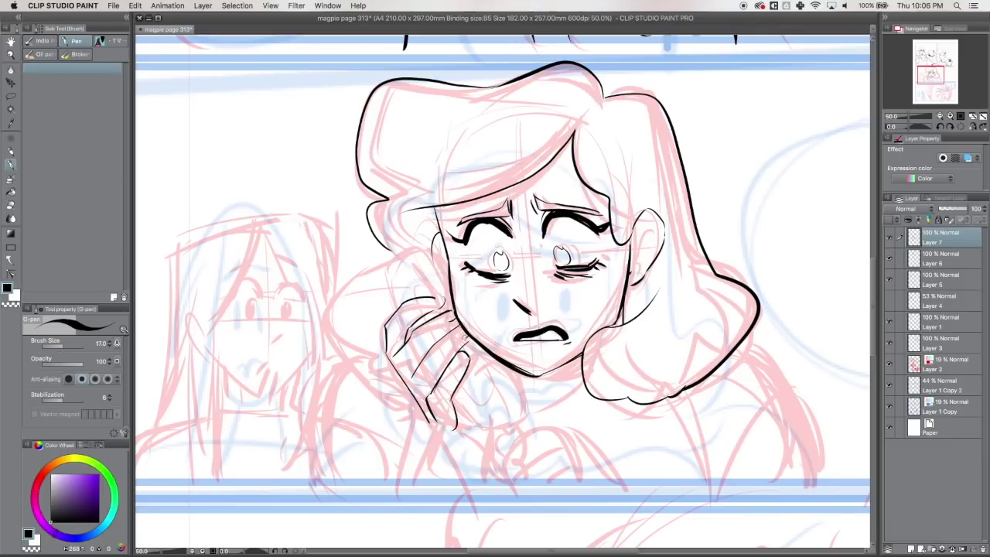
Refine the curled fingers by erasing and redrawing the fingertips, knuckle lines and lower edge of the hand.
{"action": "left_click_drag", "start_coordinate": [430, 304], "coordinate": [444, 299]}
{"action": "key", "text": "e"}
{"action": "key", "text": "p"}
{"action": "mouse_move", "coordinate": [447, 362]}
{"action": "left_mouse_down"}
{"action": "mouse_move", "coordinate": [426, 386]}
{"action": "mouse_move", "coordinate": [469, 365]}
{"action": "mouse_move", "coordinate": [428, 397]}
{"action": "left_mouse_up"}
{"action": "key", "text": "e"}
{"action": "key", "text": "p"}
{"action": "mouse_move", "coordinate": [468, 342]}
{"action": "left_mouse_down"}
{"action": "mouse_move", "coordinate": [447, 365]}
{"action": "mouse_move", "coordinate": [463, 370]}
{"action": "mouse_move", "coordinate": [463, 344]}
{"action": "mouse_move", "coordinate": [436, 372]}
{"action": "left_mouse_up"}
{"action": "mouse_move", "coordinate": [425, 388]}
{"action": "left_mouse_down"}
{"action": "mouse_move", "coordinate": [429, 411]}
{"action": "mouse_move", "coordinate": [455, 429]}
{"action": "left_mouse_up"}
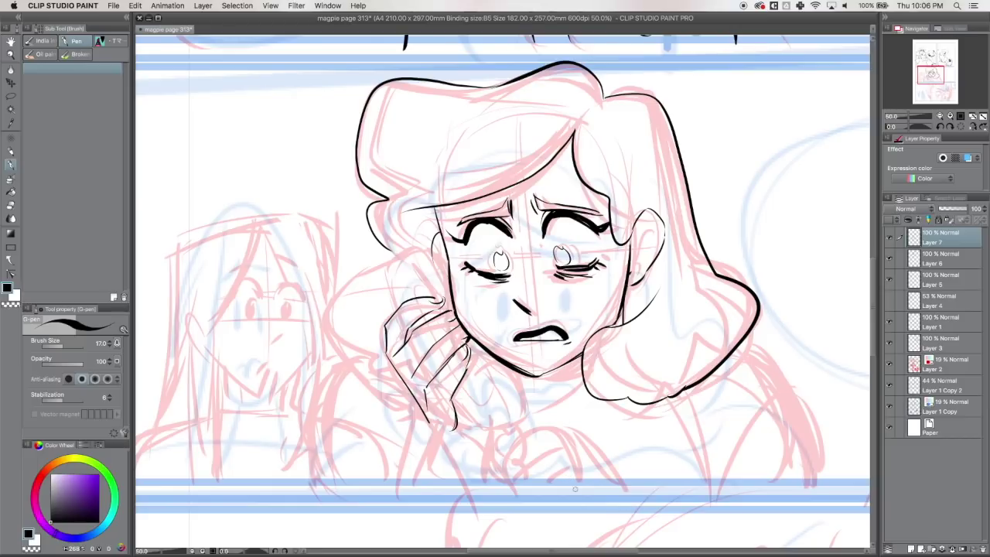
Ink the telephone handset in the raised hand, with the earpiece above the fingers and the mouthpiece below.
{"action": "mouse_move", "coordinate": [391, 308]}
{"action": "left_mouse_down"}
{"action": "mouse_move", "coordinate": [427, 243]}
{"action": "mouse_move", "coordinate": [444, 294]}
{"action": "left_mouse_up"}
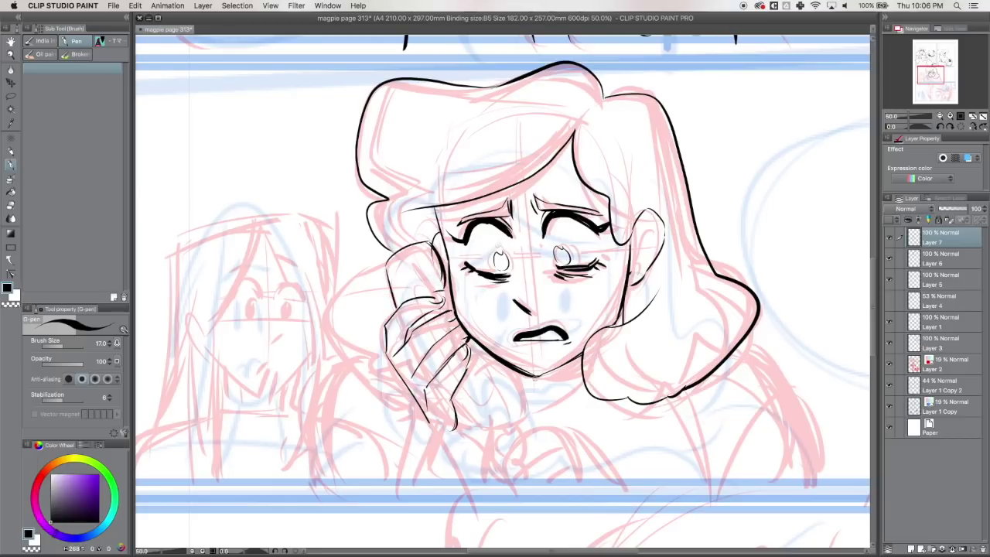
{"action": "left_click_drag", "start_coordinate": [468, 373], "coordinate": [523, 418]}
{"action": "left_click_drag", "start_coordinate": [457, 427], "coordinate": [516, 419]}
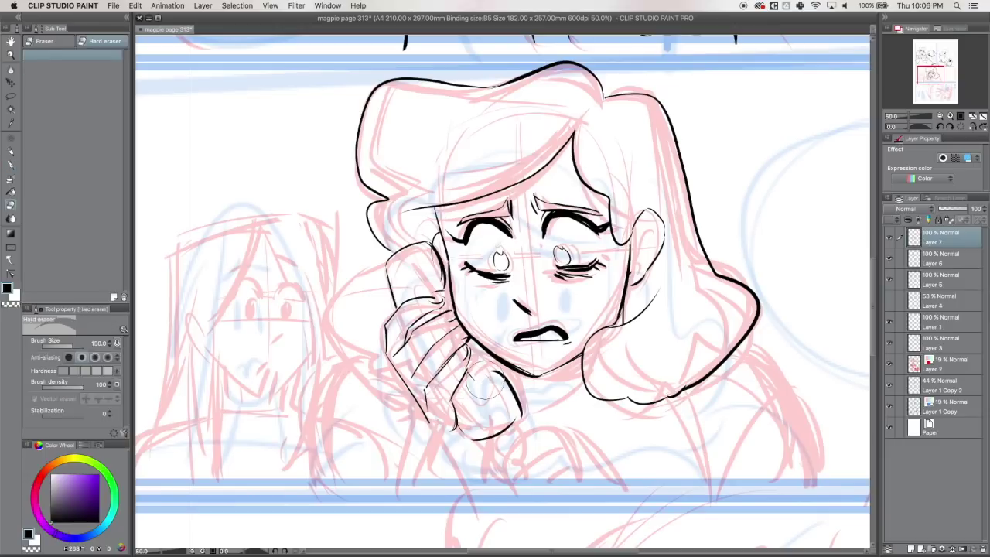
{"action": "key", "text": "e"}
{"action": "left_click_drag", "start_coordinate": [473, 390], "coordinate": [487, 388]}
{"action": "key", "text": "b"}
{"action": "left_click_drag", "start_coordinate": [467, 436], "coordinate": [521, 421]}
Erase and redraw the outer edge of the handset's earpiece beside the hair.
{"action": "key", "text": "e"}
{"action": "mouse_move", "coordinate": [405, 249]}
{"action": "left_mouse_down"}
{"action": "mouse_move", "coordinate": [430, 241]}
{"action": "mouse_move", "coordinate": [390, 253]}
{"action": "mouse_move", "coordinate": [392, 308]}
{"action": "mouse_move", "coordinate": [379, 263]}
{"action": "mouse_move", "coordinate": [391, 310]}
{"action": "left_mouse_up"}
{"action": "key", "text": "b"}
{"action": "key", "text": "e"}
{"action": "key", "text": "b"}
{"action": "key", "text": "e"}
{"action": "key", "text": "b"}
{"action": "key", "text": "e"}
{"action": "key", "text": "p"}
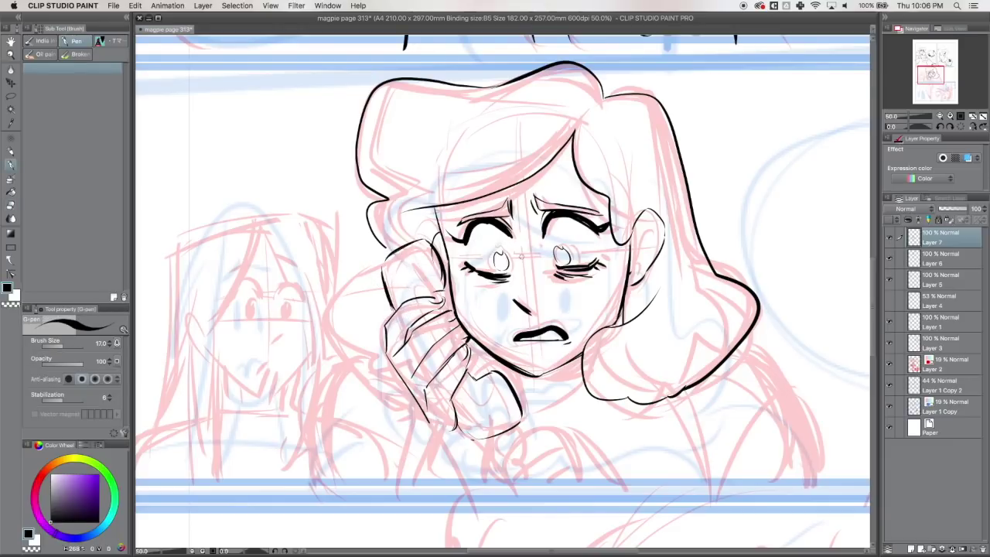
Clean up the overlapping lines where the earpiece and fingertips meet the woman's cheek.
{"action": "key", "text": "e"}
{"action": "mouse_move", "coordinate": [440, 289]}
{"action": "left_mouse_down"}
{"action": "mouse_move", "coordinate": [435, 305]}
{"action": "mouse_move", "coordinate": [454, 320]}
{"action": "mouse_move", "coordinate": [470, 359]}
{"action": "left_mouse_up"}
{"action": "key", "text": "b"}
{"action": "key", "text": "e"}
{"action": "key", "text": "b"}
{"action": "key", "text": "e"}
{"action": "key", "text": "b"}
{"action": "key", "text": "e"}
{"action": "left_click_drag", "start_coordinate": [435, 266], "coordinate": [439, 281]}
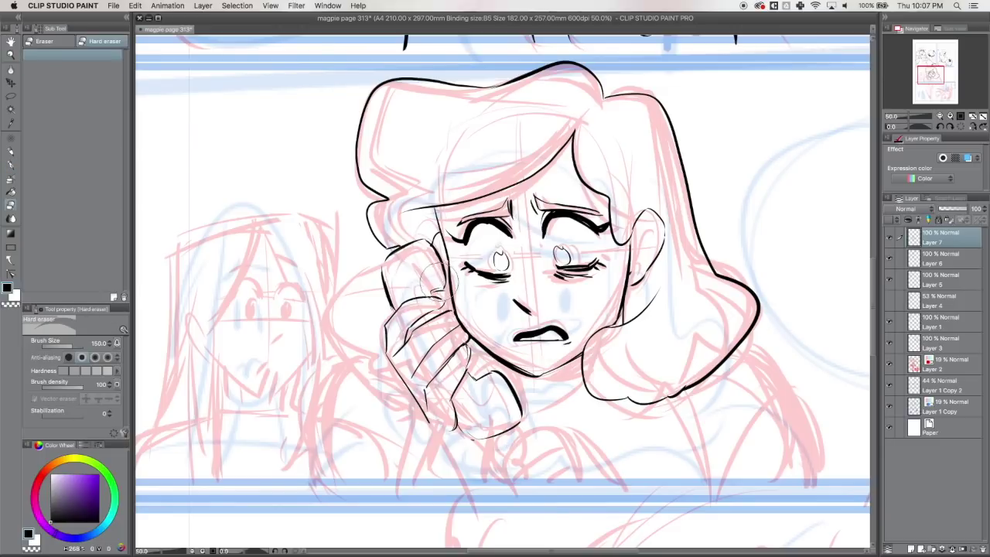
Add inner contours and black hatching to the handset's mouthpiece and earpiece.
{"action": "key", "text": "b"}
{"action": "left_click_drag", "start_coordinate": [491, 374], "coordinate": [511, 415]}
{"action": "mouse_move", "coordinate": [465, 391]}
{"action": "left_mouse_down"}
{"action": "mouse_move", "coordinate": [481, 419]}
{"action": "mouse_move", "coordinate": [502, 404]}
{"action": "mouse_move", "coordinate": [490, 428]}
{"action": "left_mouse_up"}
{"action": "mouse_move", "coordinate": [437, 278]}
{"action": "left_mouse_down"}
{"action": "mouse_move", "coordinate": [425, 297]}
{"action": "mouse_move", "coordinate": [428, 288]}
{"action": "left_mouse_up"}
{"action": "left_click_drag", "start_coordinate": [430, 258], "coordinate": [423, 268]}
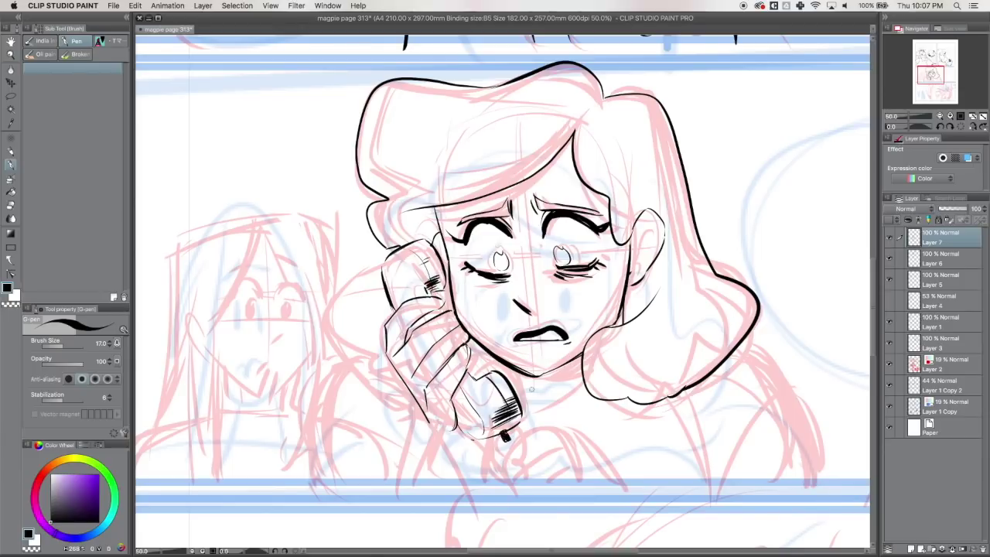
Ink the coiled cord hanging from the mouthpiece and fill the fingernails of the raised hand black.
{"action": "mouse_move", "coordinate": [506, 438]}
{"action": "left_mouse_down"}
{"action": "mouse_move", "coordinate": [501, 459]}
{"action": "mouse_move", "coordinate": [514, 447]}
{"action": "mouse_move", "coordinate": [506, 462]}
{"action": "mouse_move", "coordinate": [512, 439]}
{"action": "left_mouse_up"}
{"action": "mouse_move", "coordinate": [518, 453]}
{"action": "left_mouse_down"}
{"action": "mouse_move", "coordinate": [517, 472]}
{"action": "mouse_move", "coordinate": [530, 462]}
{"action": "mouse_move", "coordinate": [535, 478]}
{"action": "mouse_move", "coordinate": [558, 486]}
{"action": "left_mouse_up"}
{"action": "mouse_move", "coordinate": [464, 346]}
{"action": "left_mouse_down"}
{"action": "mouse_move", "coordinate": [463, 359]}
{"action": "mouse_move", "coordinate": [460, 327]}
{"action": "mouse_move", "coordinate": [428, 303]}
{"action": "left_mouse_up"}
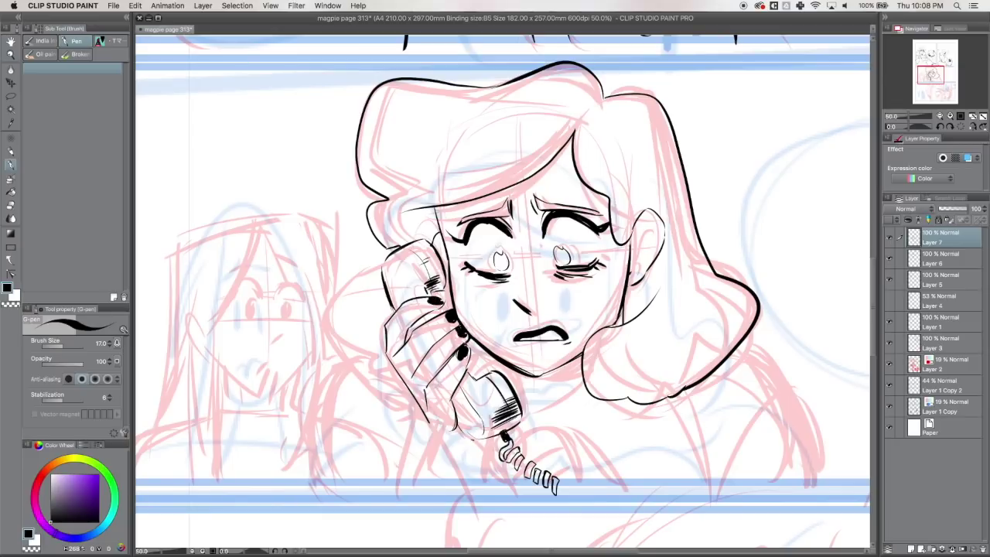
Ink the woman's lower hand gripping the phone cord below the mouthpiece, erasing the coiled cord where the hand covers it.
{"action": "left_click_drag", "start_coordinate": [456, 381], "coordinate": [455, 421]}
{"action": "mouse_move", "coordinate": [559, 433]}
{"action": "left_mouse_down"}
{"action": "mouse_move", "coordinate": [587, 477]}
{"action": "mouse_move", "coordinate": [560, 431]}
{"action": "left_mouse_up"}
{"action": "mouse_move", "coordinate": [532, 440]}
{"action": "left_mouse_down"}
{"action": "mouse_move", "coordinate": [525, 479]}
{"action": "mouse_move", "coordinate": [561, 447]}
{"action": "left_mouse_up"}
{"action": "mouse_move", "coordinate": [534, 449]}
{"action": "left_mouse_down"}
{"action": "mouse_move", "coordinate": [541, 486]}
{"action": "mouse_move", "coordinate": [574, 475]}
{"action": "left_mouse_up"}
{"action": "left_click_drag", "start_coordinate": [538, 484], "coordinate": [539, 490]}
{"action": "key", "text": "e"}
{"action": "mouse_move", "coordinate": [515, 448]}
{"action": "left_mouse_down"}
{"action": "mouse_move", "coordinate": [544, 481]}
{"action": "mouse_move", "coordinate": [580, 434]}
{"action": "mouse_move", "coordinate": [602, 483]}
{"action": "left_mouse_up"}
{"action": "key", "text": "p"}
{"action": "mouse_move", "coordinate": [577, 444]}
{"action": "left_mouse_down"}
{"action": "mouse_move", "coordinate": [601, 483]}
{"action": "mouse_move", "coordinate": [537, 486]}
{"action": "left_mouse_up"}
{"action": "mouse_move", "coordinate": [550, 463]}
{"action": "left_mouse_down"}
{"action": "mouse_move", "coordinate": [586, 477]}
{"action": "mouse_move", "coordinate": [555, 487]}
{"action": "left_mouse_up"}
{"action": "left_click_drag", "start_coordinate": [569, 488], "coordinate": [591, 476]}
{"action": "left_click_drag", "start_coordinate": [517, 467], "coordinate": [513, 485]}
Add detail strokes under the eyes, along the lower edge of the fringe, inside the ear and beside the handset.
{"action": "left_click_drag", "start_coordinate": [561, 293], "coordinate": [579, 291]}
{"action": "left_click_drag", "start_coordinate": [487, 286], "coordinate": [499, 292]}
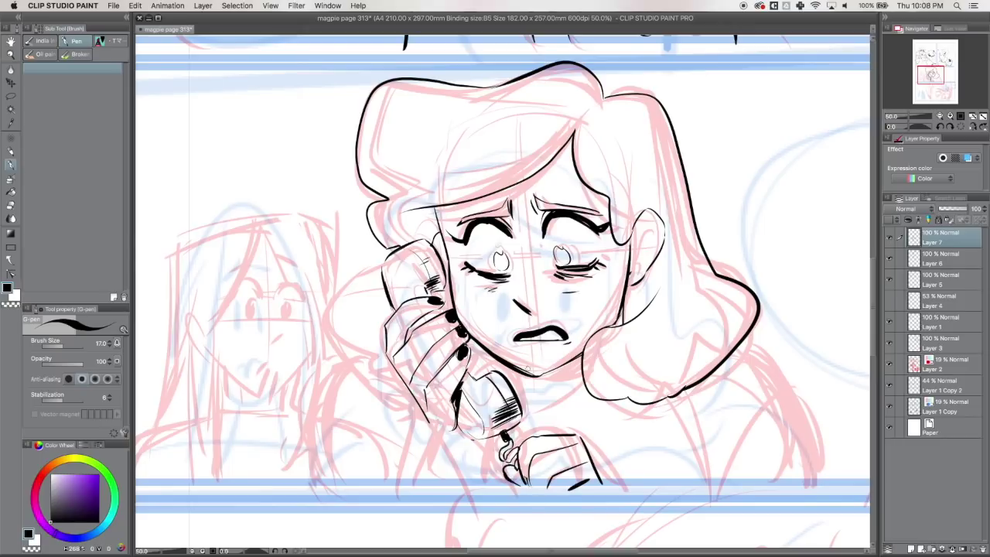
{"action": "left_click_drag", "start_coordinate": [573, 137], "coordinate": [521, 185]}
{"action": "left_click_drag", "start_coordinate": [572, 138], "coordinate": [541, 171]}
{"action": "left_click_drag", "start_coordinate": [437, 206], "coordinate": [414, 211]}
{"action": "left_click_drag", "start_coordinate": [639, 222], "coordinate": [656, 258]}
{"action": "left_click_drag", "start_coordinate": [648, 242], "coordinate": [634, 267]}
{"action": "mouse_move", "coordinate": [441, 253]}
{"action": "left_mouse_down"}
{"action": "mouse_move", "coordinate": [453, 307]}
{"action": "mouse_move", "coordinate": [441, 308]}
{"action": "left_mouse_up"}
Ink both shoulder outlines and the hair curl behind the raised hand, erasing and correcting the stray lines where they meet.
{"action": "key", "text": "e"}
{"action": "key", "text": "p"}
{"action": "mouse_move", "coordinate": [744, 335]}
{"action": "left_mouse_down"}
{"action": "mouse_move", "coordinate": [822, 443]}
{"action": "mouse_move", "coordinate": [818, 492]}
{"action": "left_mouse_up"}
{"action": "mouse_move", "coordinate": [385, 272]}
{"action": "left_mouse_down"}
{"action": "mouse_move", "coordinate": [363, 348]}
{"action": "mouse_move", "coordinate": [391, 371]}
{"action": "mouse_move", "coordinate": [336, 489]}
{"action": "left_mouse_up"}
{"action": "key", "text": "e"}
{"action": "mouse_move", "coordinate": [348, 353]}
{"action": "left_mouse_down"}
{"action": "mouse_move", "coordinate": [321, 444]}
{"action": "mouse_move", "coordinate": [350, 497]}
{"action": "left_mouse_up"}
{"action": "key", "text": "p"}
{"action": "key", "text": "e"}
{"action": "left_click_drag", "start_coordinate": [315, 458], "coordinate": [325, 483]}
{"action": "mouse_move", "coordinate": [369, 340]}
{"action": "left_mouse_down"}
{"action": "mouse_move", "coordinate": [384, 376]}
{"action": "mouse_move", "coordinate": [358, 357]}
{"action": "mouse_move", "coordinate": [397, 371]}
{"action": "left_mouse_up"}
{"action": "key", "text": "p"}
{"action": "key", "text": "e"}
{"action": "key", "text": "p"}
{"action": "mouse_move", "coordinate": [349, 325]}
{"action": "left_mouse_down"}
{"action": "mouse_move", "coordinate": [323, 304]}
{"action": "mouse_move", "coordinate": [359, 346]}
{"action": "left_mouse_up"}
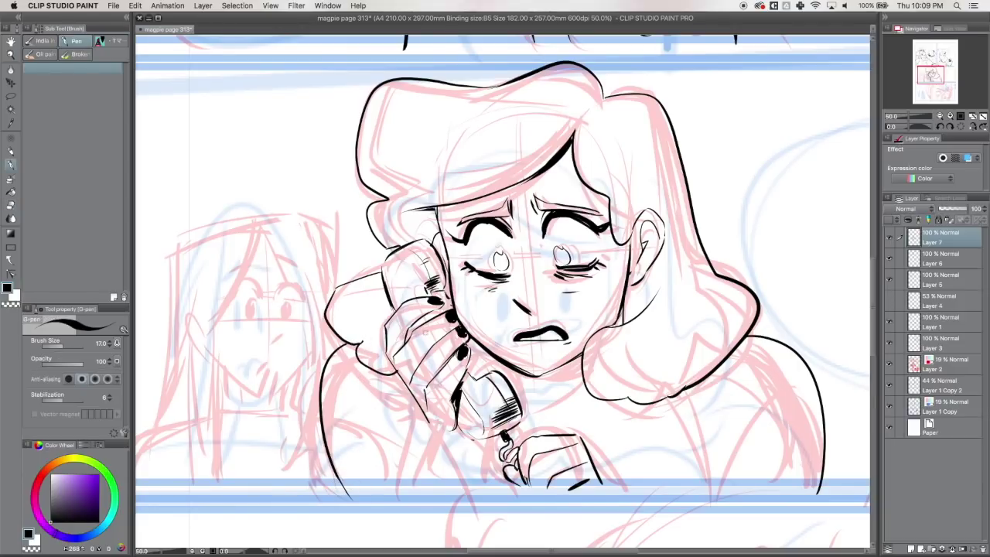
Thicken the line under the jaw and beside the neck, and ink a curved hair strand above the ear.
{"action": "left_click_drag", "start_coordinate": [481, 348], "coordinate": [471, 368]}
{"action": "key", "text": "e"}
{"action": "mouse_move", "coordinate": [375, 275]}
{"action": "left_mouse_down"}
{"action": "mouse_move", "coordinate": [341, 285]}
{"action": "mouse_move", "coordinate": [382, 276]}
{"action": "left_mouse_up"}
{"action": "key", "text": "p"}
{"action": "left_click_drag", "start_coordinate": [541, 377], "coordinate": [583, 355]}
{"action": "left_click_drag", "start_coordinate": [507, 364], "coordinate": [517, 382]}
{"action": "left_click_drag", "start_coordinate": [621, 315], "coordinate": [617, 328]}
{"action": "left_click_drag", "start_coordinate": [630, 292], "coordinate": [624, 314]}
{"action": "left_click_drag", "start_coordinate": [629, 142], "coordinate": [643, 207]}
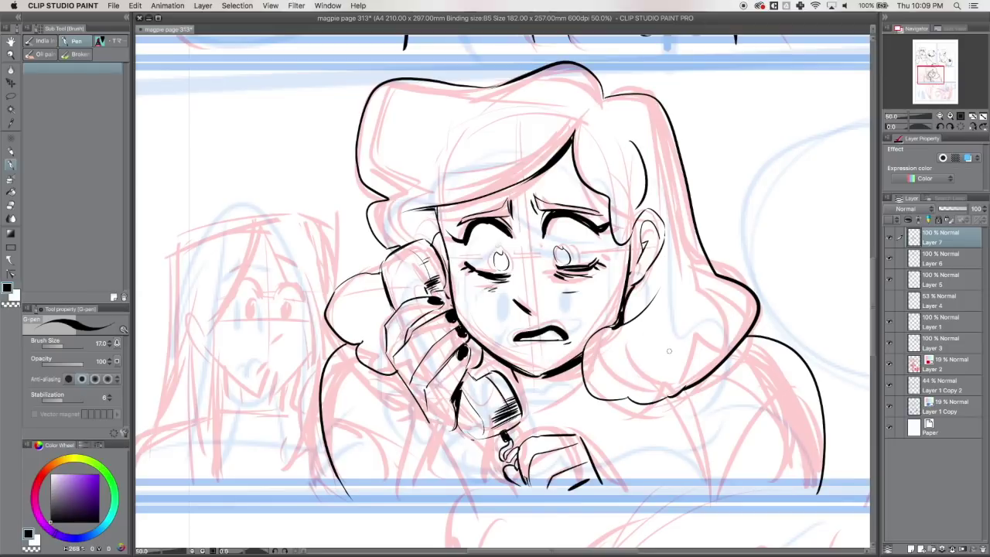
Ink the collar lines across the woman's neck and add short black hatching below them.
{"action": "left_click_drag", "start_coordinate": [518, 395], "coordinate": [584, 378]}
{"action": "left_click_drag", "start_coordinate": [522, 405], "coordinate": [582, 393]}
{"action": "left_click_drag", "start_coordinate": [490, 356], "coordinate": [481, 374]}
{"action": "mouse_move", "coordinate": [531, 407]}
{"action": "left_mouse_down"}
{"action": "mouse_move", "coordinate": [555, 415]}
{"action": "mouse_move", "coordinate": [575, 397]}
{"action": "left_mouse_up"}
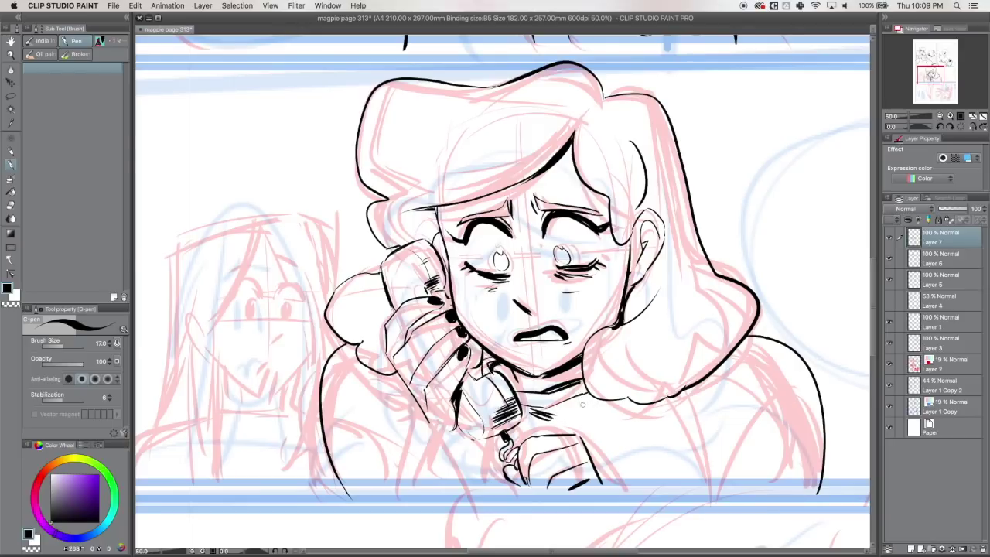
Ink the wrist and sleeve cuff of the raised arm below the handset, cleaning up the overlapping lines.
{"action": "key", "text": "e"}
{"action": "key", "text": "p"}
{"action": "left_click_drag", "start_coordinate": [450, 433], "coordinate": [470, 440]}
{"action": "key", "text": "e"}
{"action": "key", "text": "p"}
{"action": "left_click_drag", "start_coordinate": [424, 410], "coordinate": [419, 461]}
{"action": "left_click_drag", "start_coordinate": [469, 441], "coordinate": [464, 483]}
{"action": "mouse_move", "coordinate": [418, 450]}
{"action": "left_mouse_down"}
{"action": "mouse_move", "coordinate": [478, 492]}
{"action": "mouse_move", "coordinate": [400, 495]}
{"action": "mouse_move", "coordinate": [422, 464]}
{"action": "mouse_move", "coordinate": [469, 480]}
{"action": "left_mouse_up"}
{"action": "key", "text": "e"}
{"action": "key", "text": "p"}
{"action": "key", "text": "e"}
{"action": "key", "text": "p"}
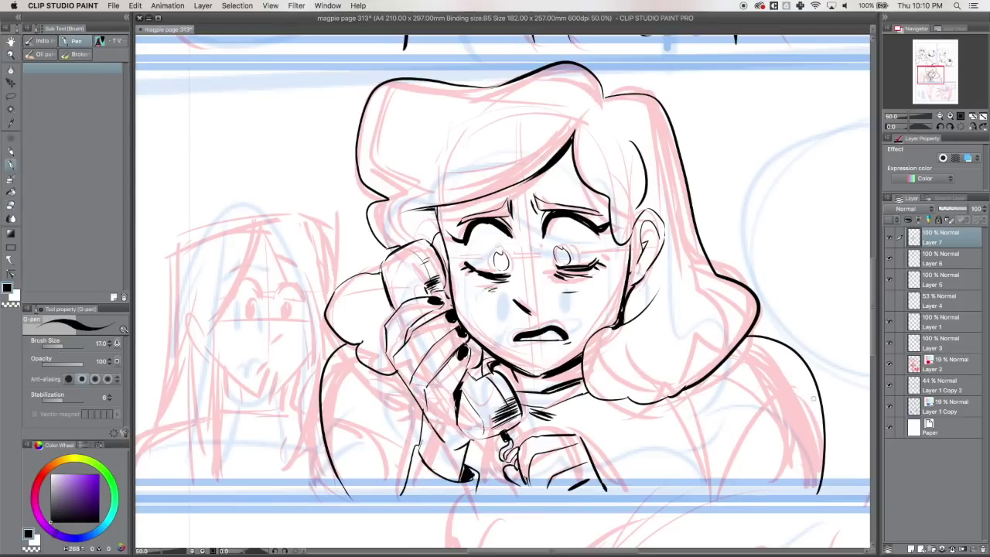
Ink the curved sleeve seam and fold on the shoulder opposite the phone, plus a line along the raised hand.
{"action": "left_click_drag", "start_coordinate": [804, 360], "coordinate": [702, 468]}
{"action": "left_click_drag", "start_coordinate": [729, 376], "coordinate": [684, 490]}
{"action": "left_click_drag", "start_coordinate": [378, 374], "coordinate": [415, 417]}
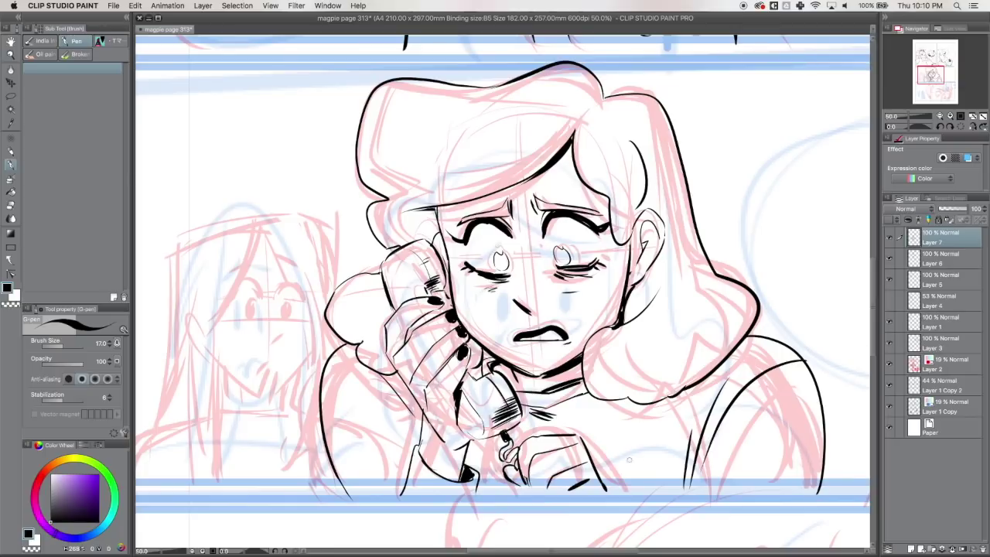
Save the comic page and show the finished phone panel with its neighbouring panels at 25% zoom.
{"action": "key", "text": "super+s"}
{"action": "key", "text": "super+0"}
{"action": "left_click", "coordinate": [950, 116]}
{"action": "mouse_move", "coordinate": [946, 82]}
{"action": "left_mouse_down"}
{"action": "mouse_move", "coordinate": [946, 95]}
{"action": "mouse_move", "coordinate": [945, 80]}
{"action": "left_mouse_up"}
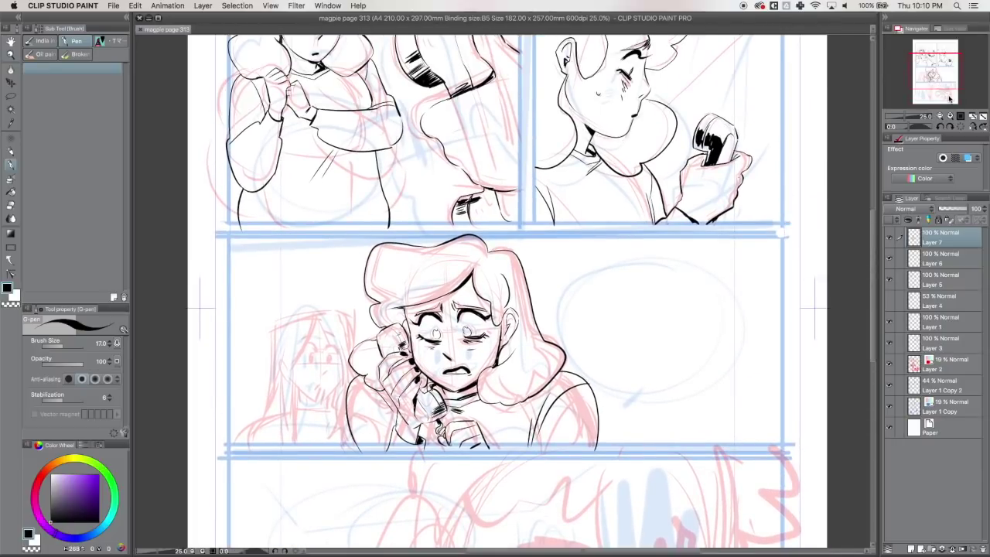